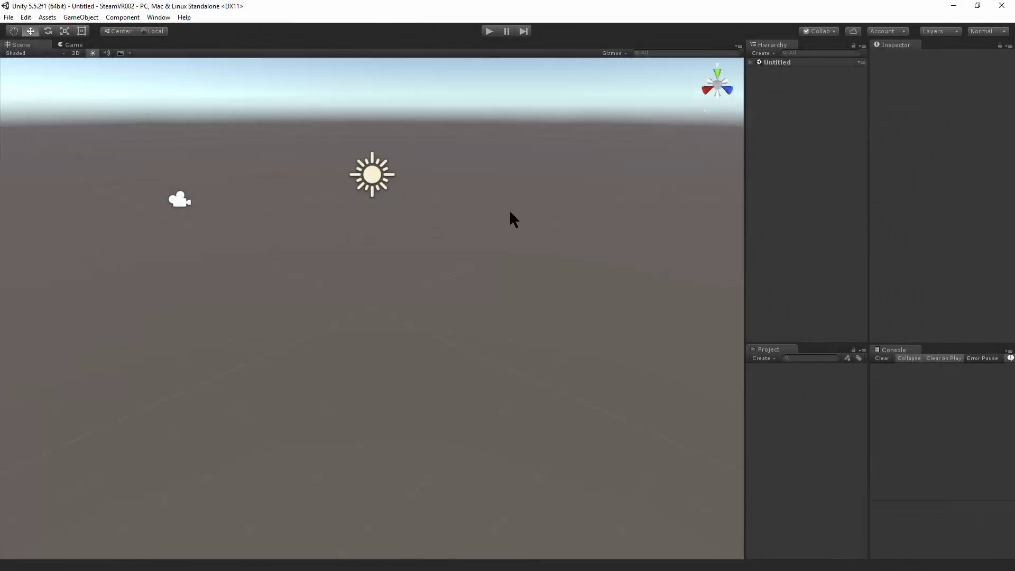
- Search the Asset Store for 'steamvr' and open Valve's SteamVR Plugin page
left_click(159, 17)
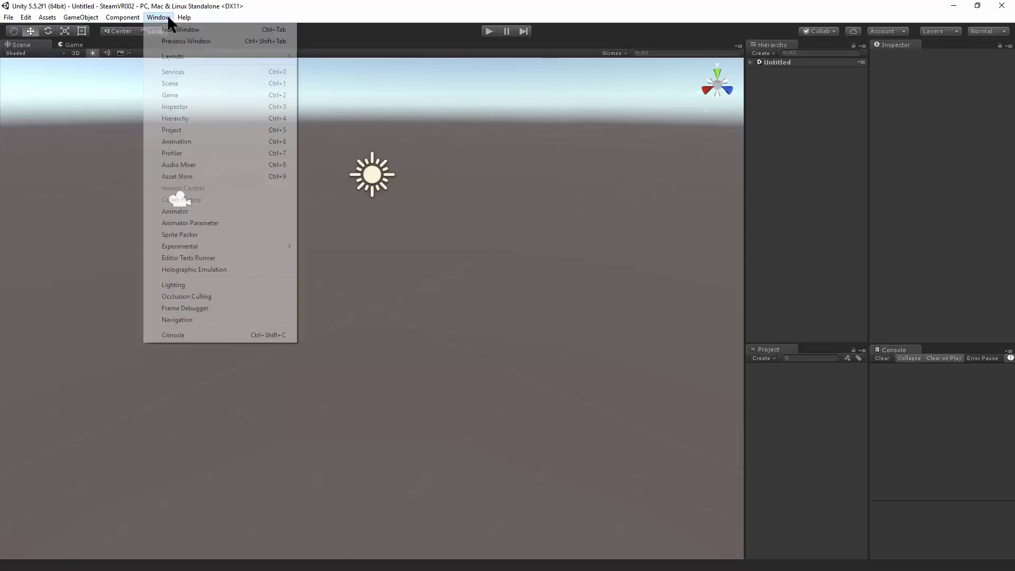
left_click(207, 183)
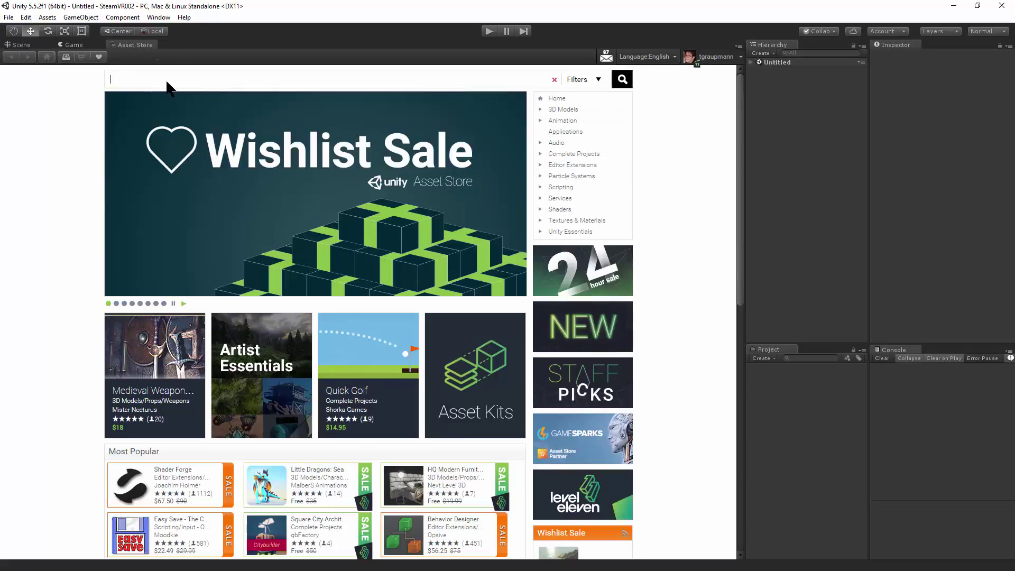
type("steamvr")
key("Return")
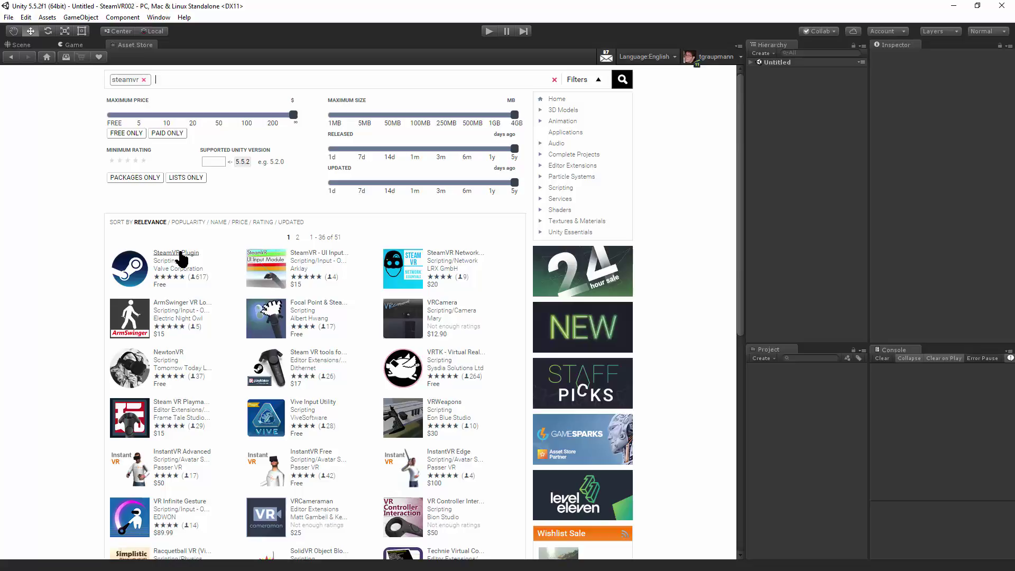
left_click(180, 253)
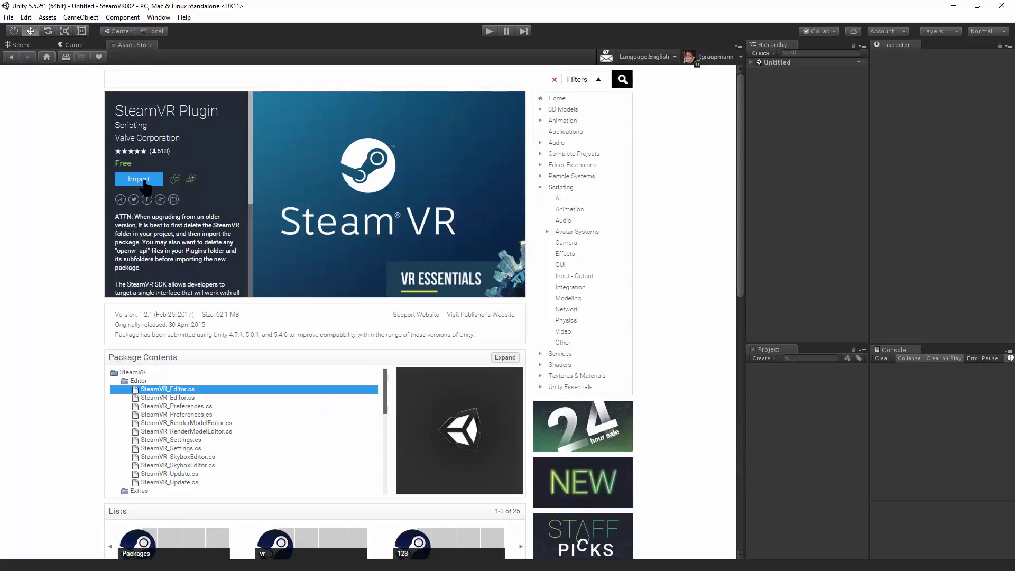
- Import all SteamVR Plugin files and accept every recommended SteamVR project setting
left_click(144, 182)
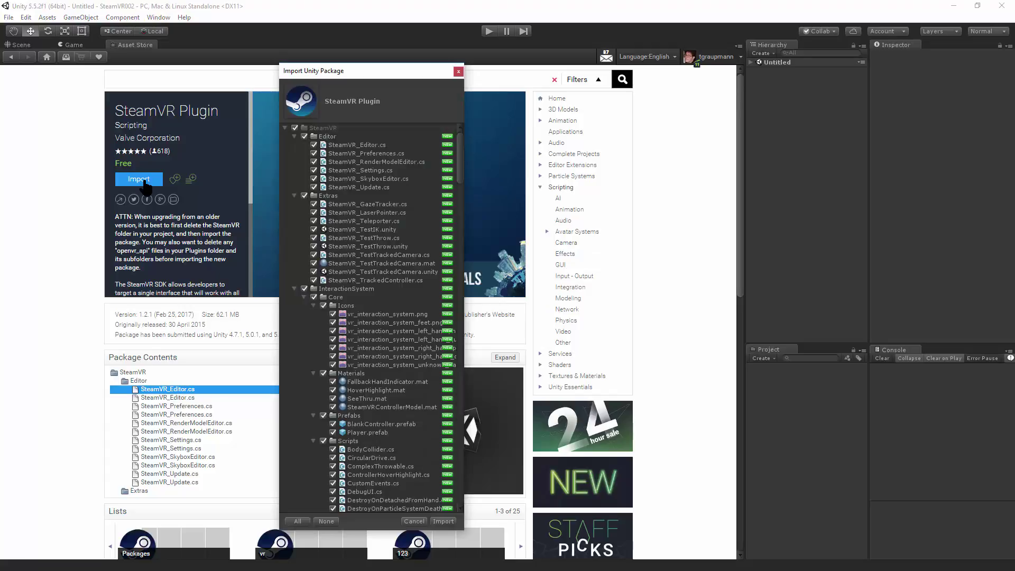
left_click(443, 522)
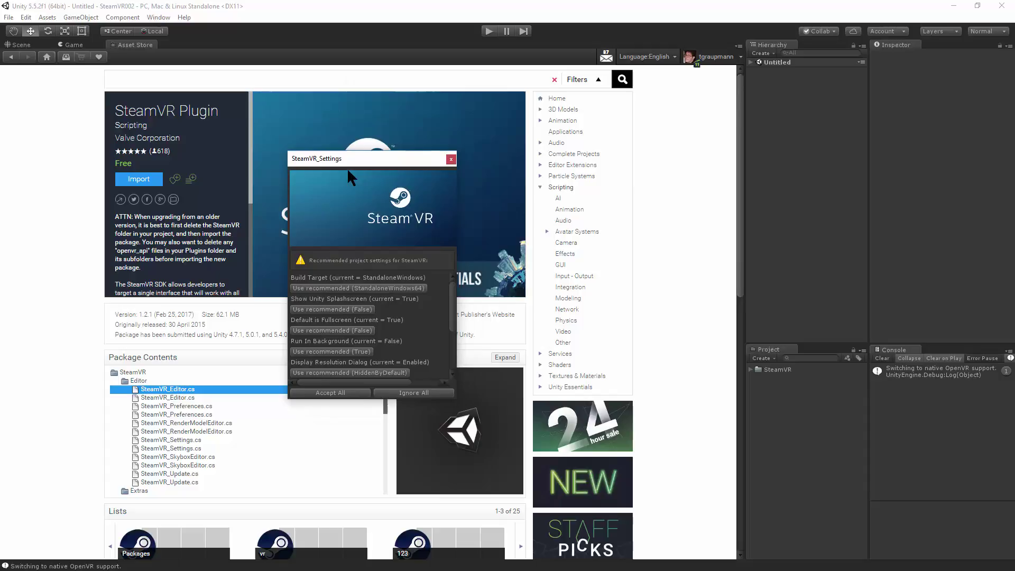
left_click(330, 393)
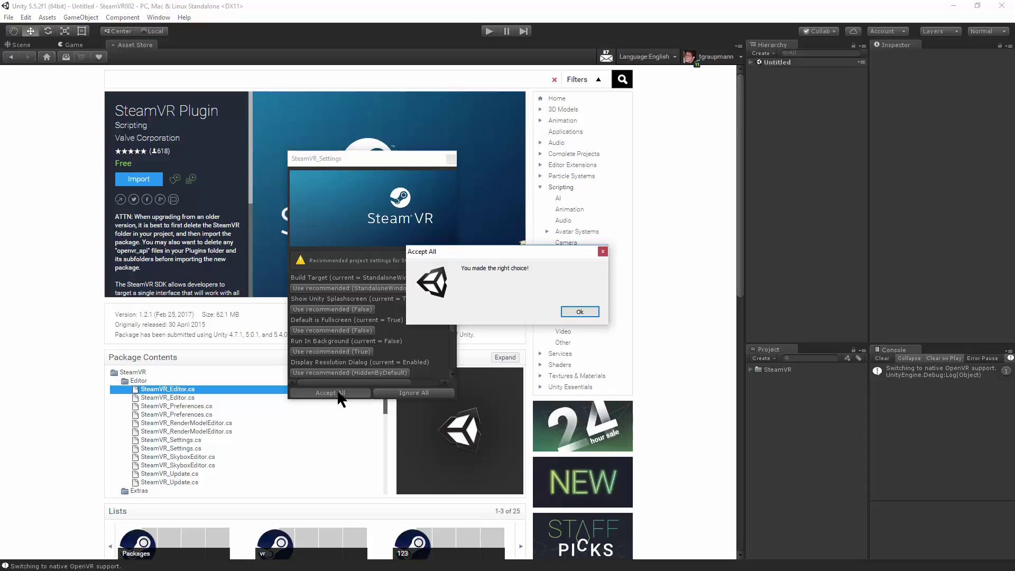
left_click(580, 311)
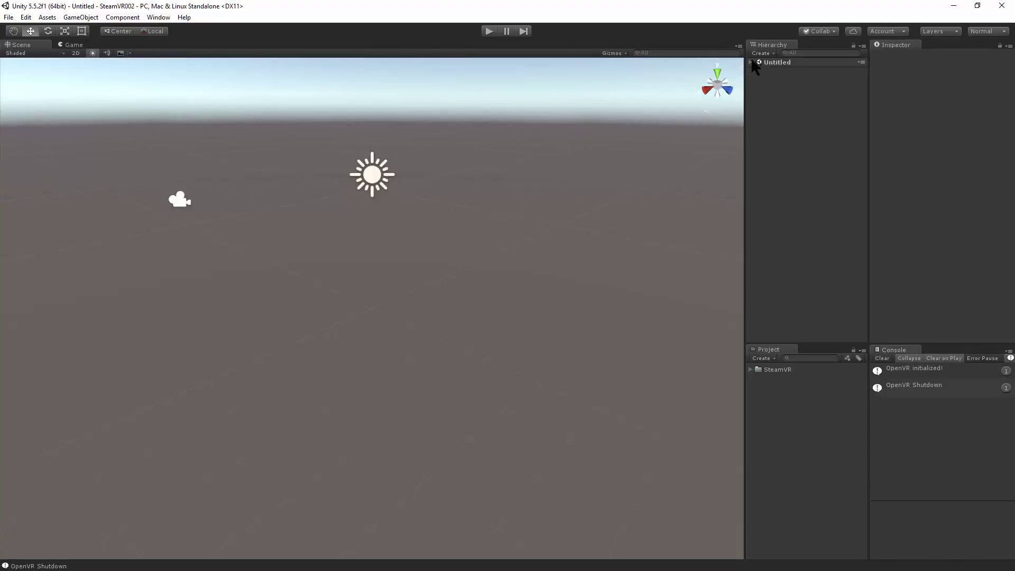
- Expand the scene's objects, then play and stop the scene so the Console logs OpenVR initialized and shutdown
left_click(750, 62)
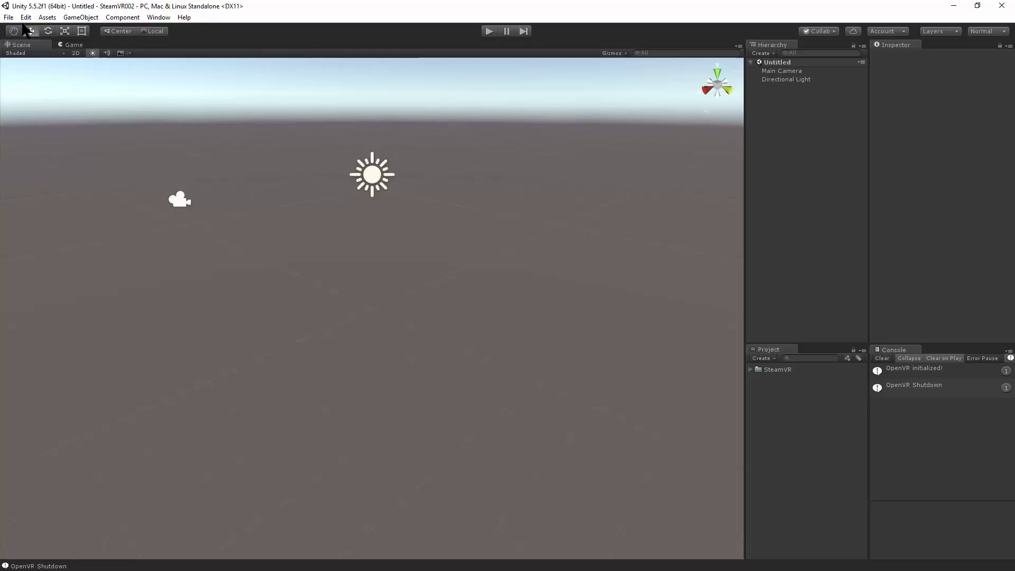
left_click(9, 17)
left_click(31, 24)
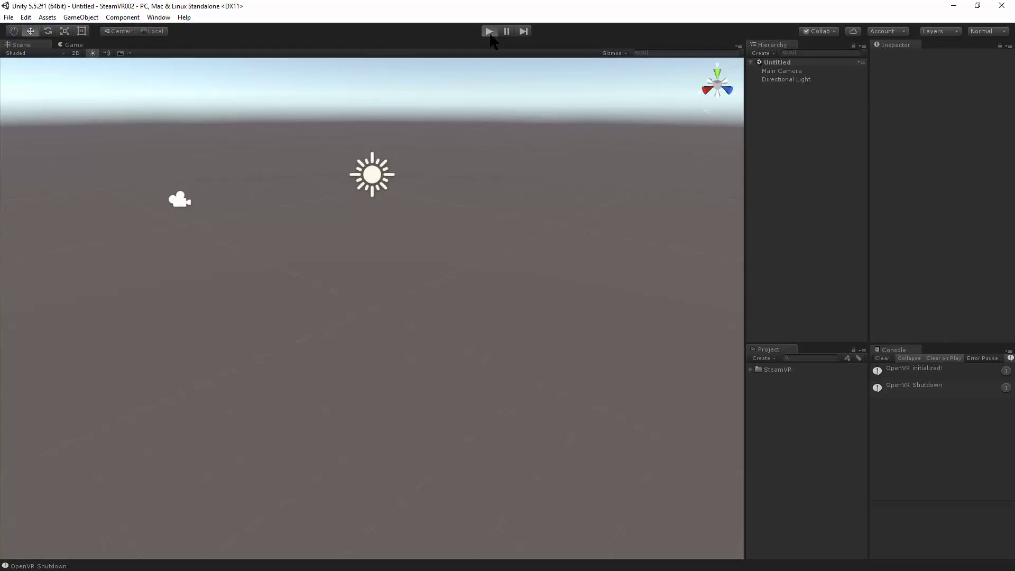
left_click(489, 31)
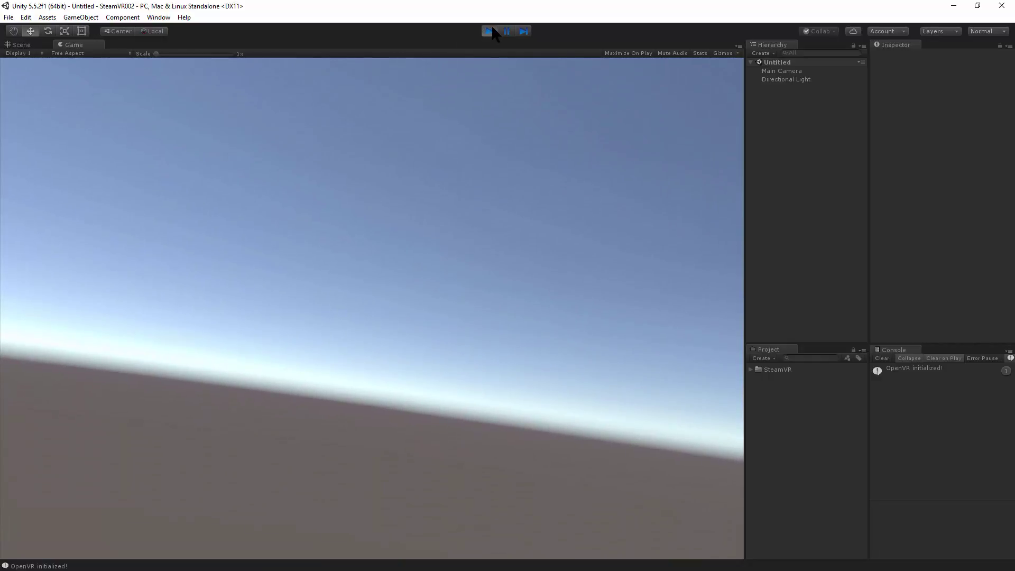
left_click(490, 31)
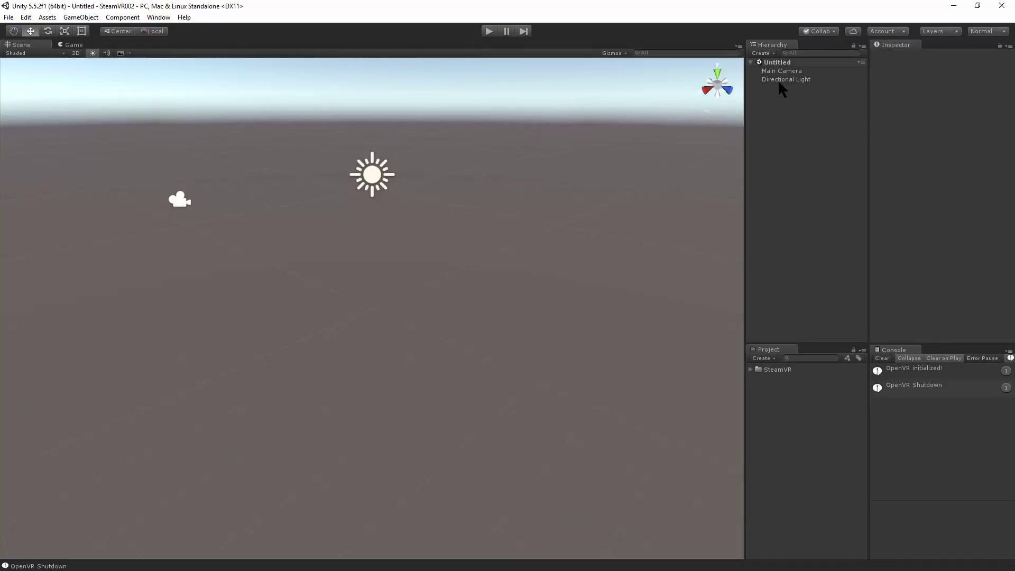
left_click(791, 71)
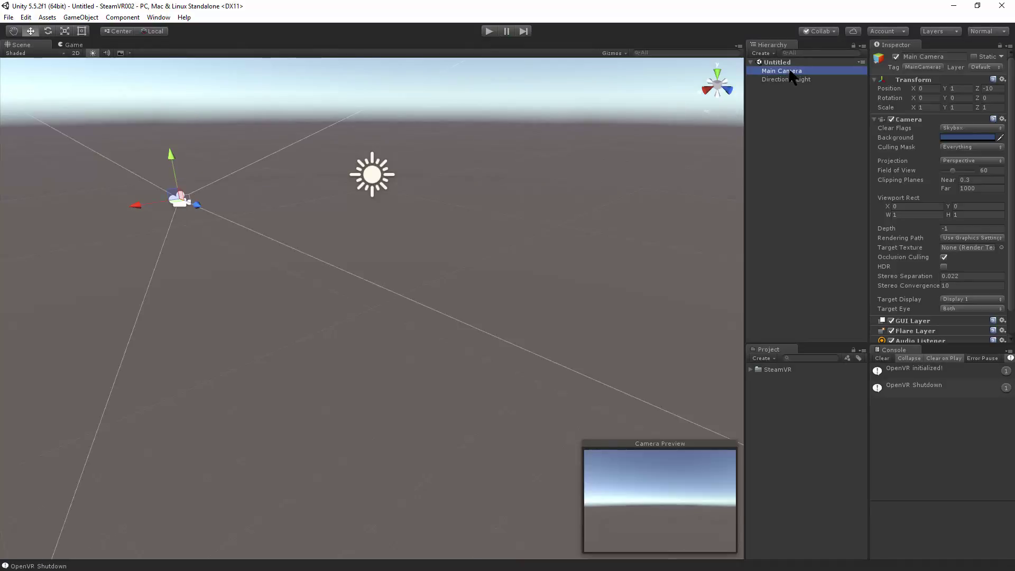
scroll(909, 193, "down", 2)
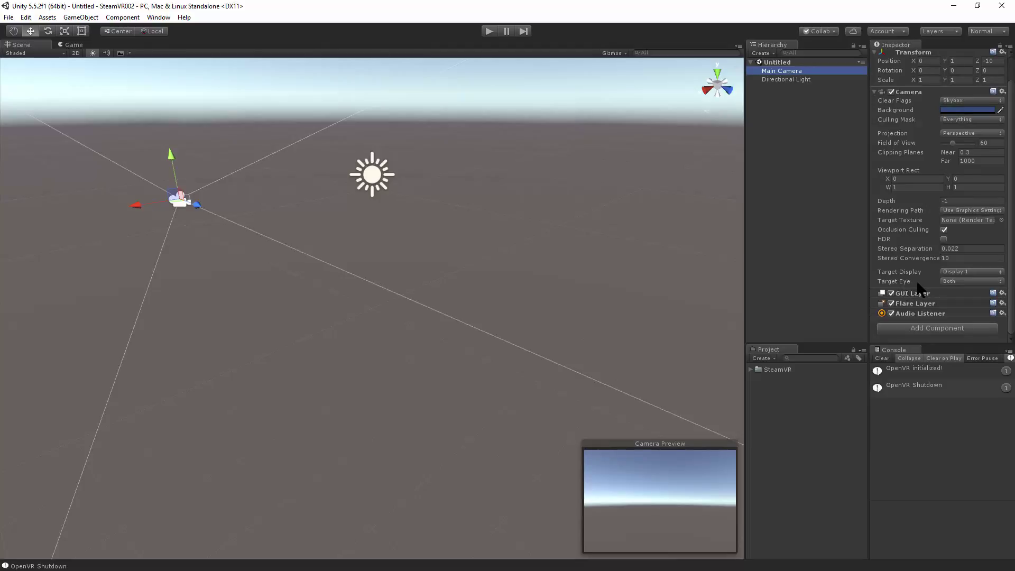
left_click(957, 270)
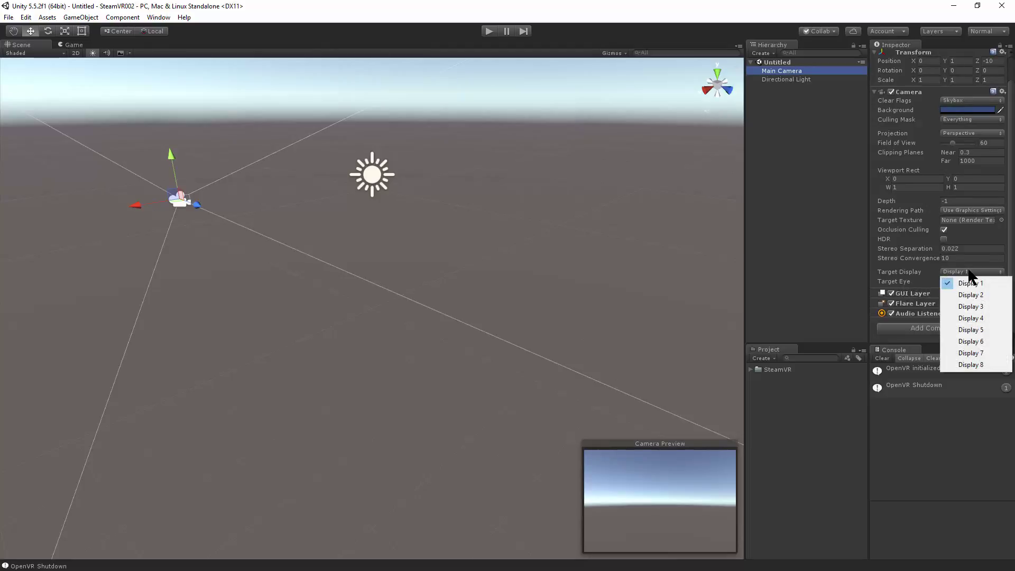
left_click(968, 270)
left_click(969, 270)
left_click(963, 286)
left_click(955, 281)
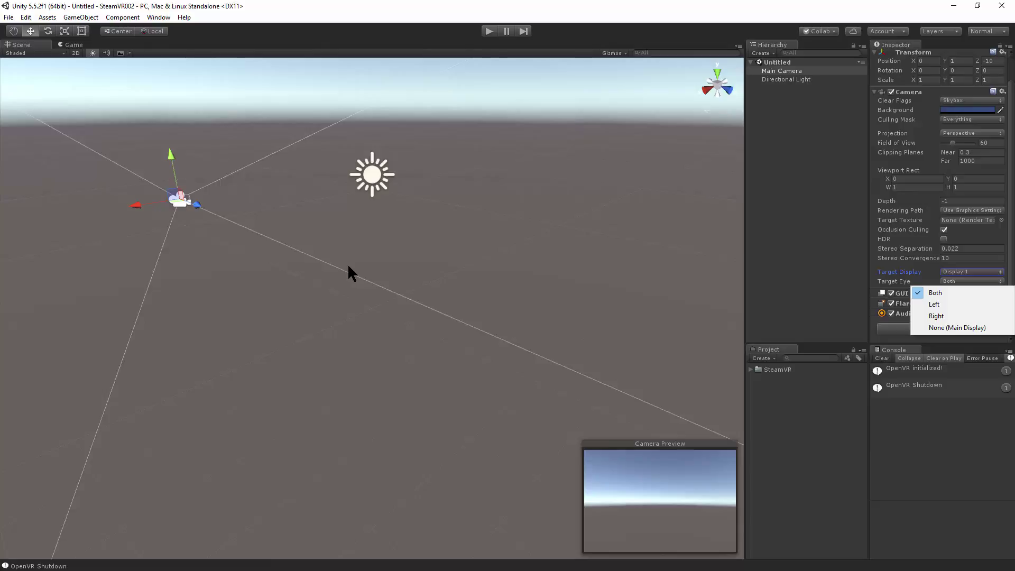
left_click(633, 249)
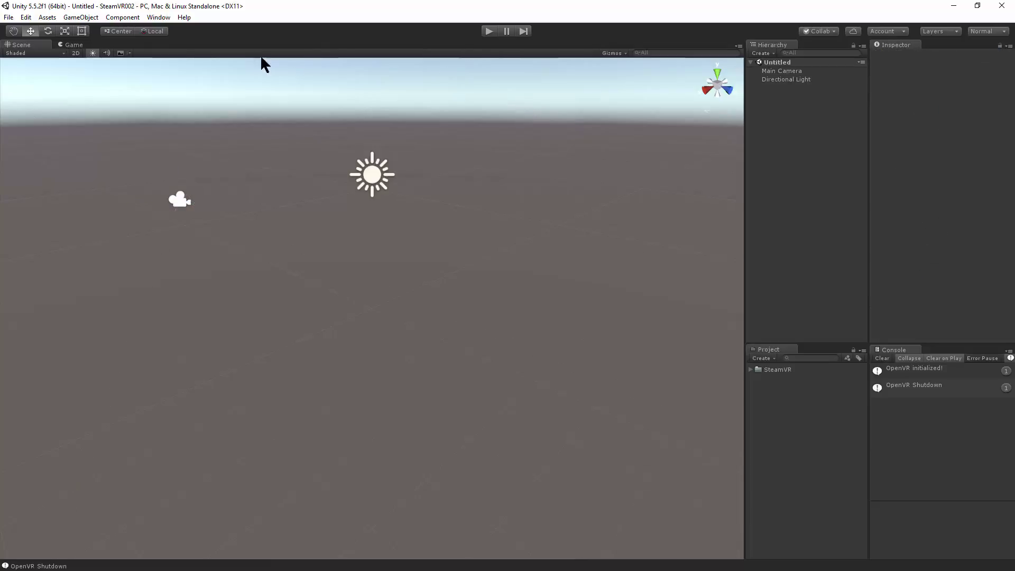
- Add a 3D Plane to the scene as the floor
left_click(81, 17)
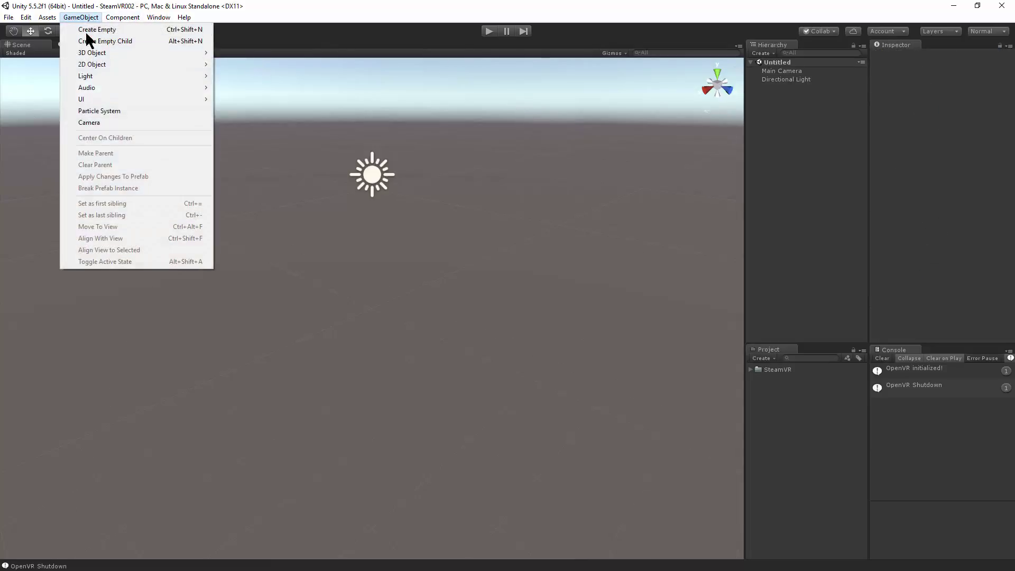
mouse_move(98, 57)
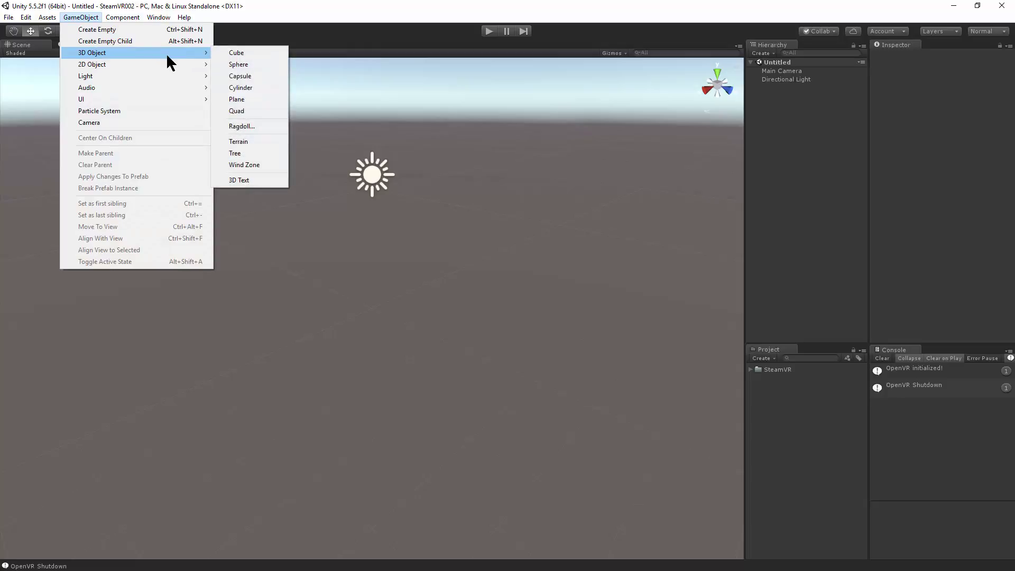
left_click(248, 99)
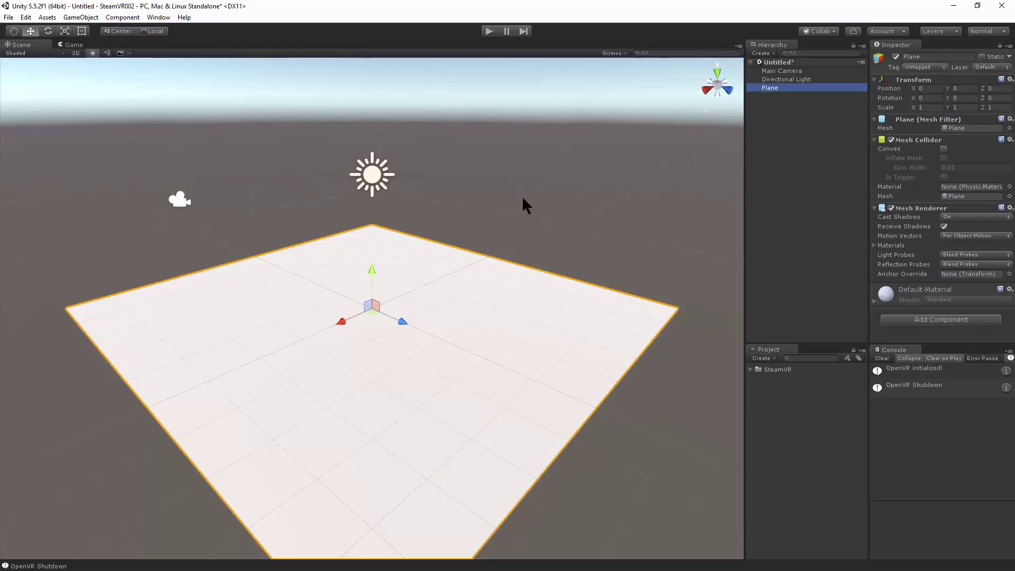
- Import the standard Characters asset package with all its files
left_click(47, 17)
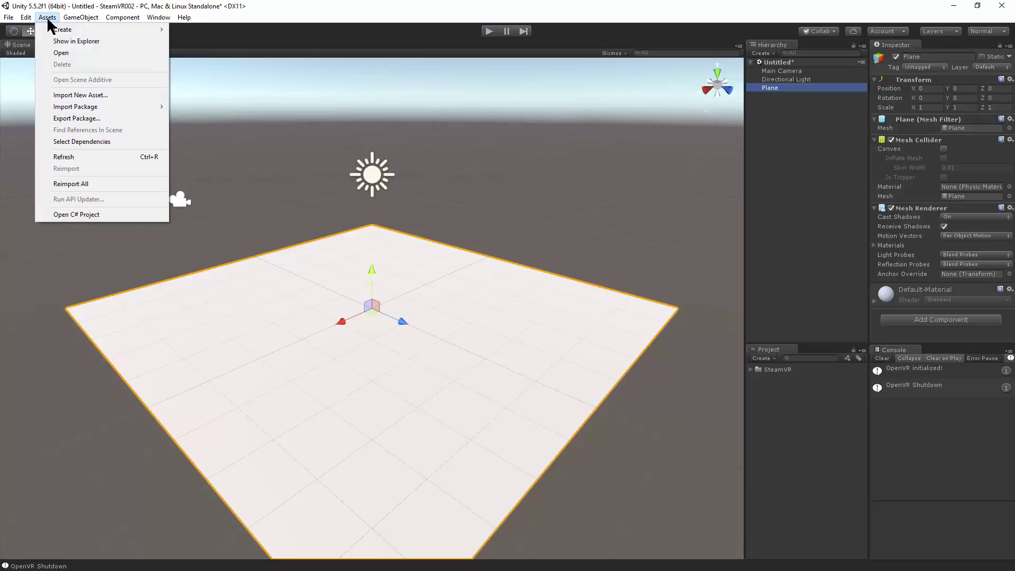
mouse_move(81, 109)
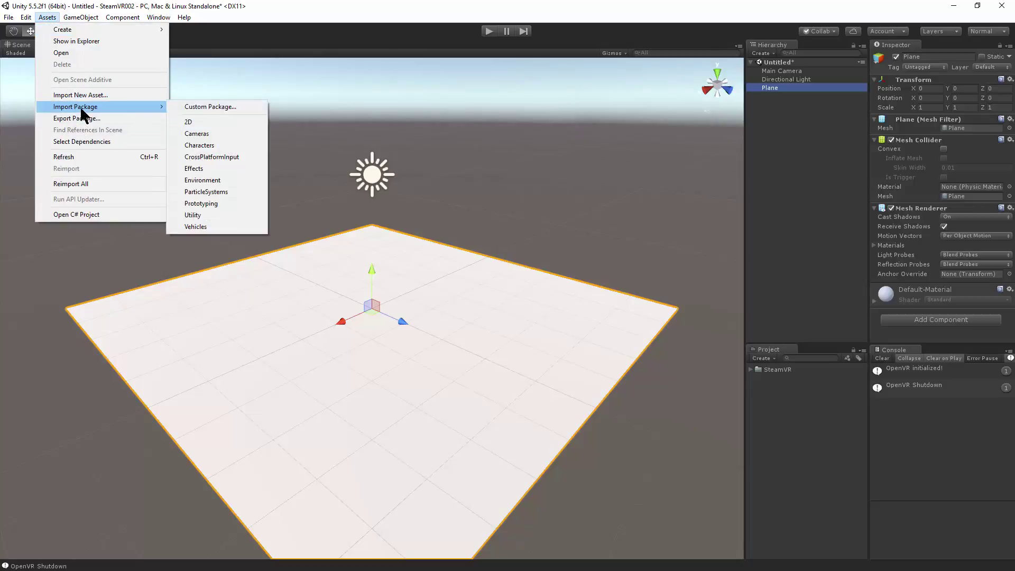
left_click(208, 146)
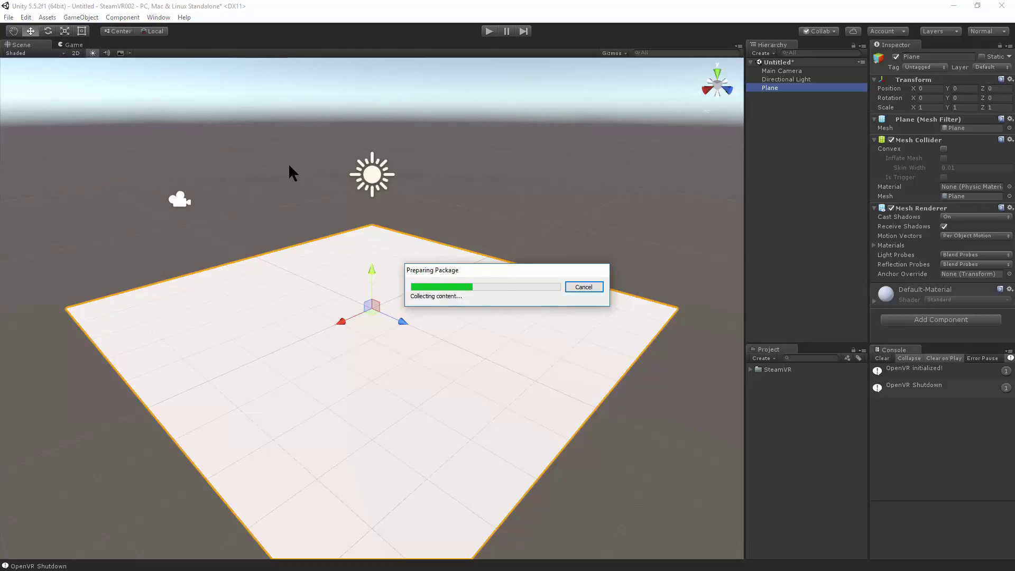
left_click(452, 522)
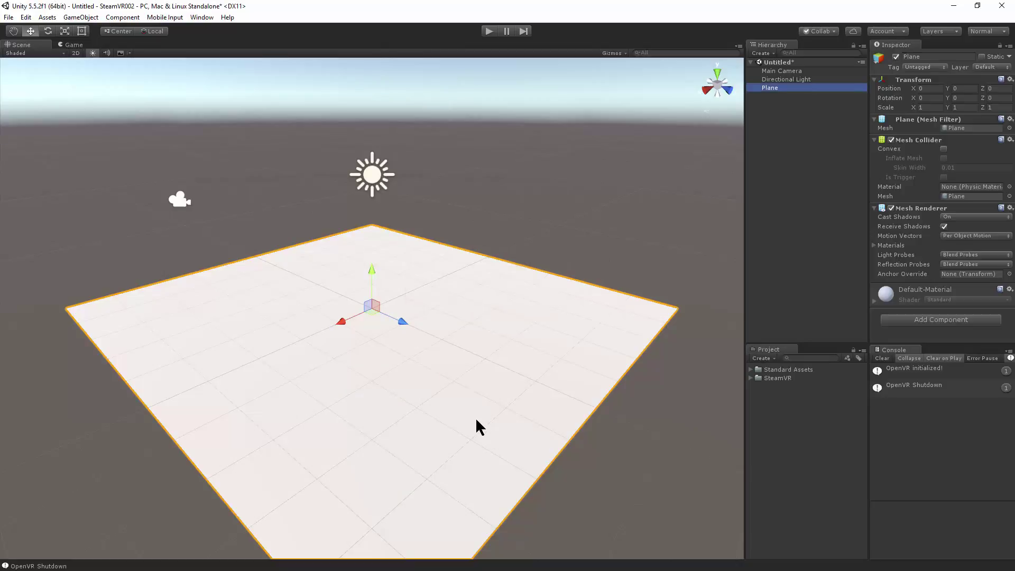
- Drag the FPSController prefab from Standard Assets > Characters > FirstPersonCharacter into the scene
left_click(750, 369)
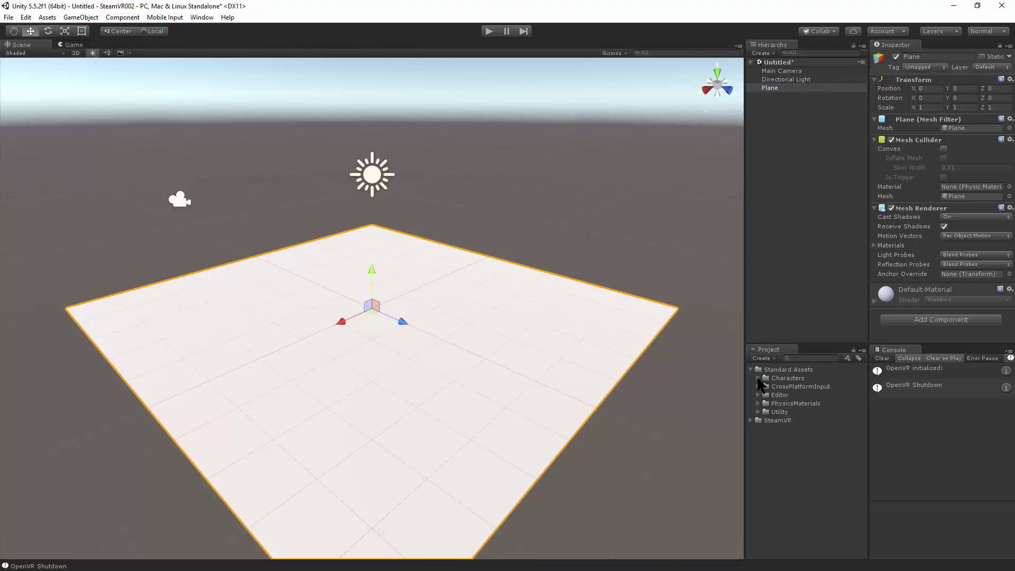
left_click(758, 378)
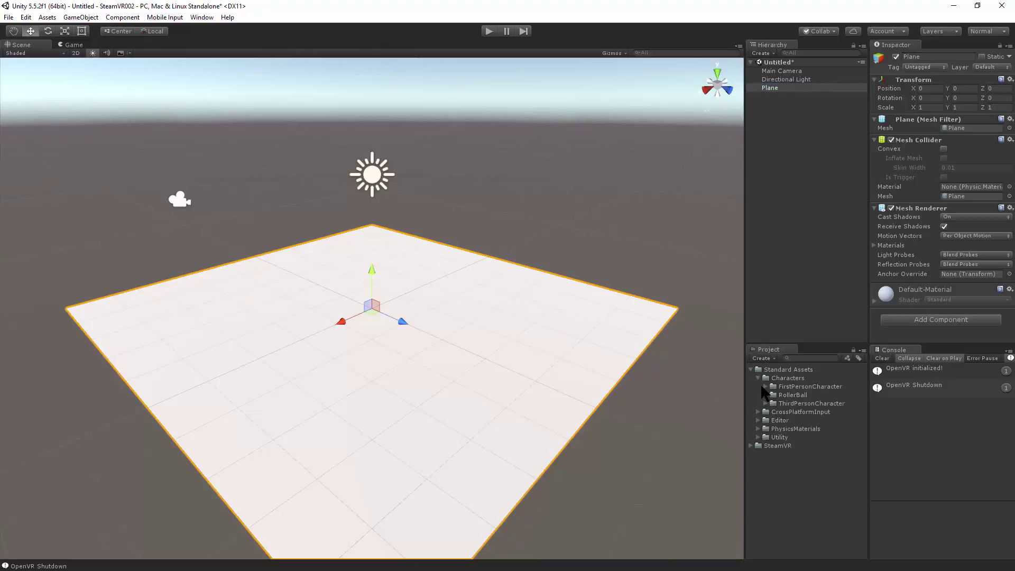
left_click(766, 387)
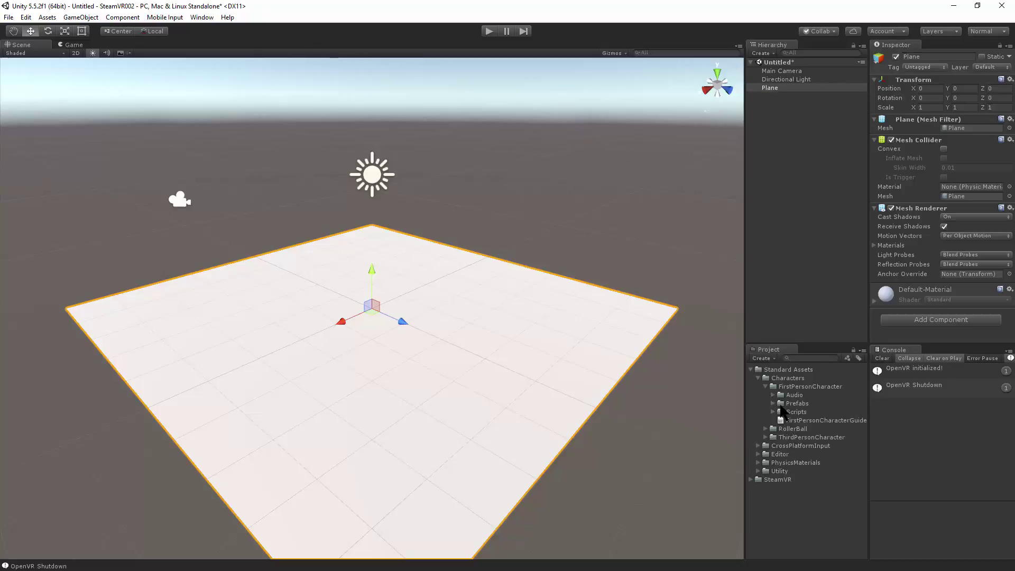
left_click(773, 403)
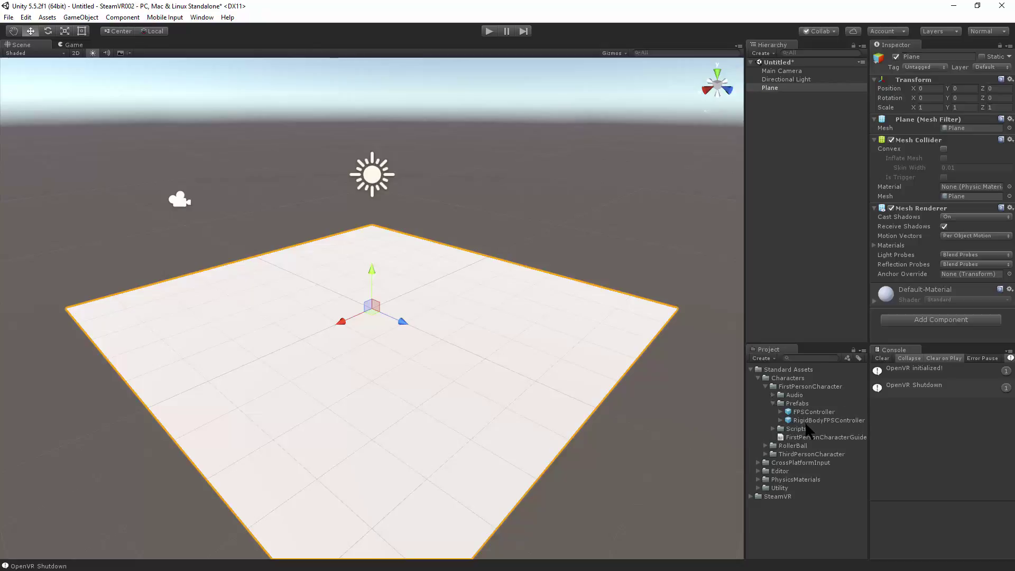
left_click_drag(807, 414, 791, 262)
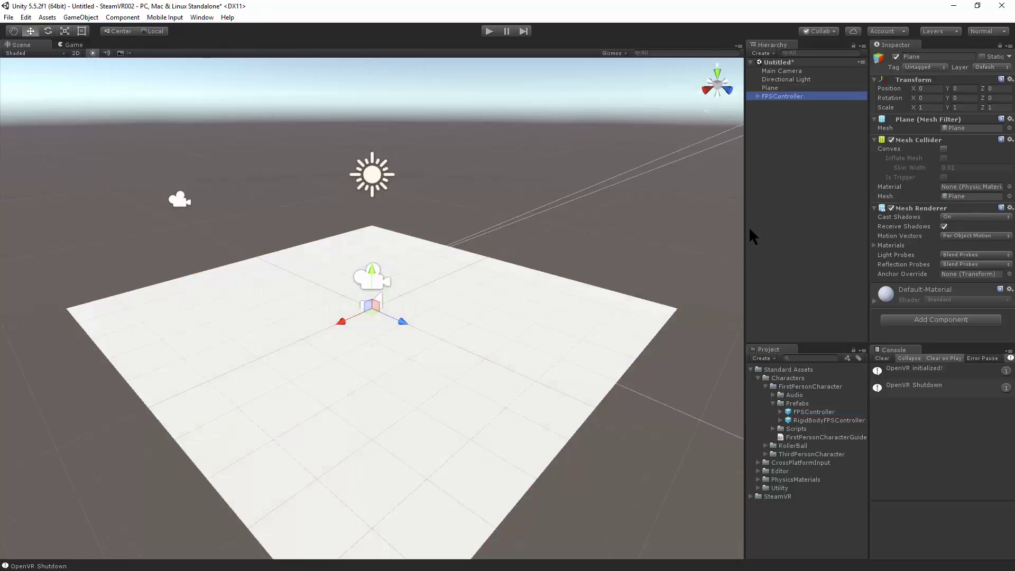
- Select the FPSController and locate its FirstPersonController script in the Project
left_click(757, 96)
left_click(787, 97)
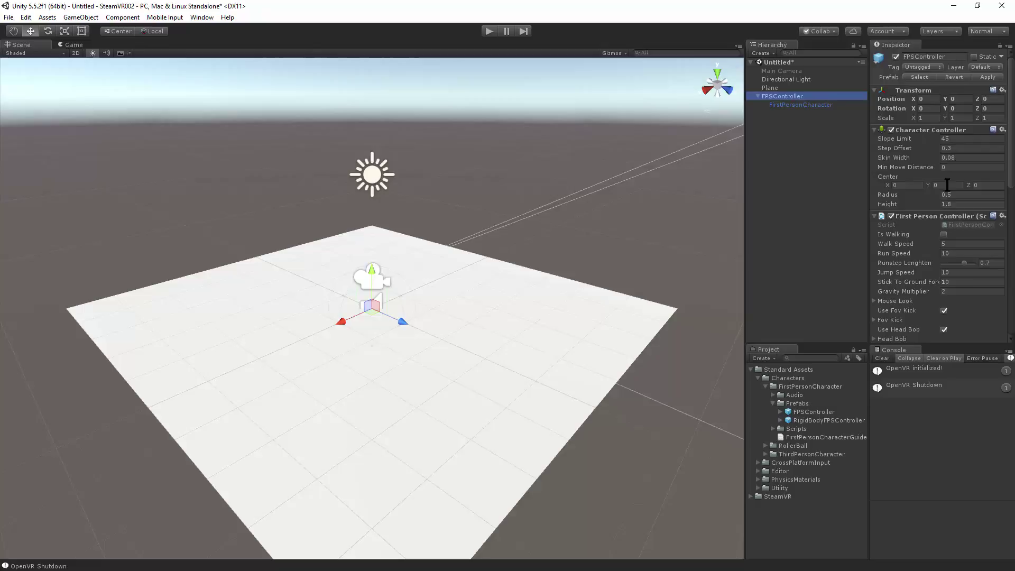
left_click(960, 223)
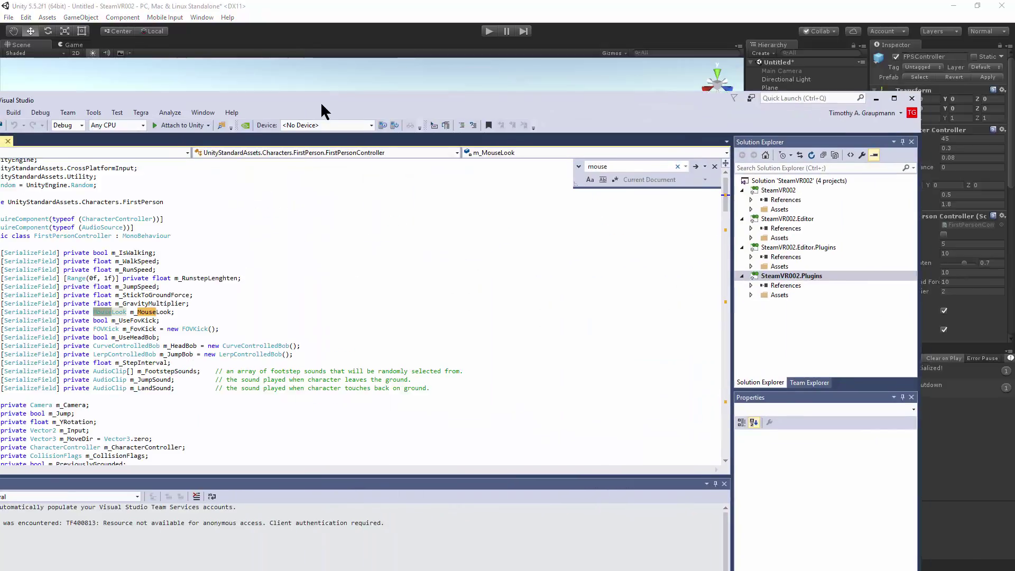
- Declare 'public bool m_UseMouseLook = false;' at the top of the FirstPersonController class
double_click(320, 101)
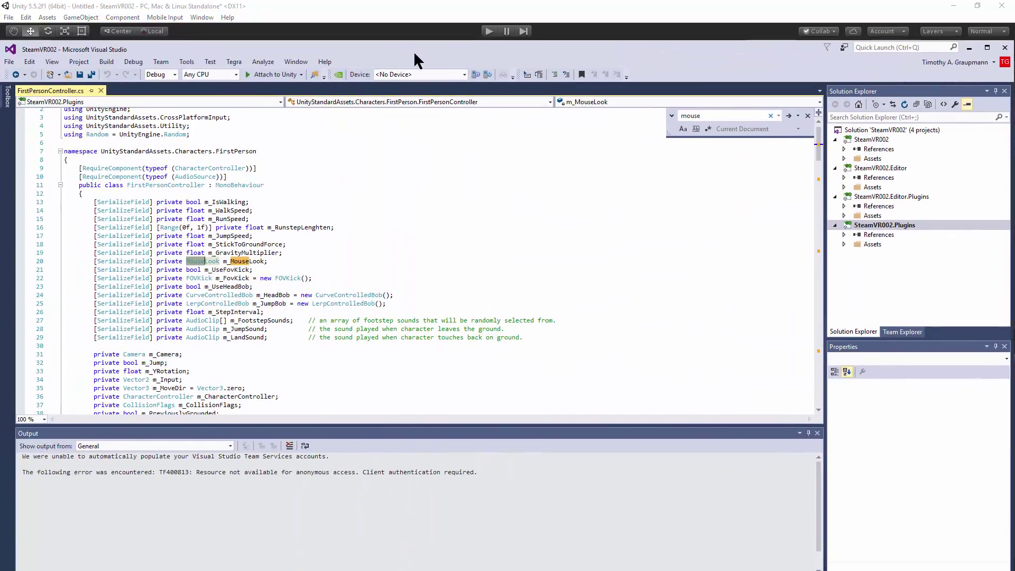
left_click(260, 221)
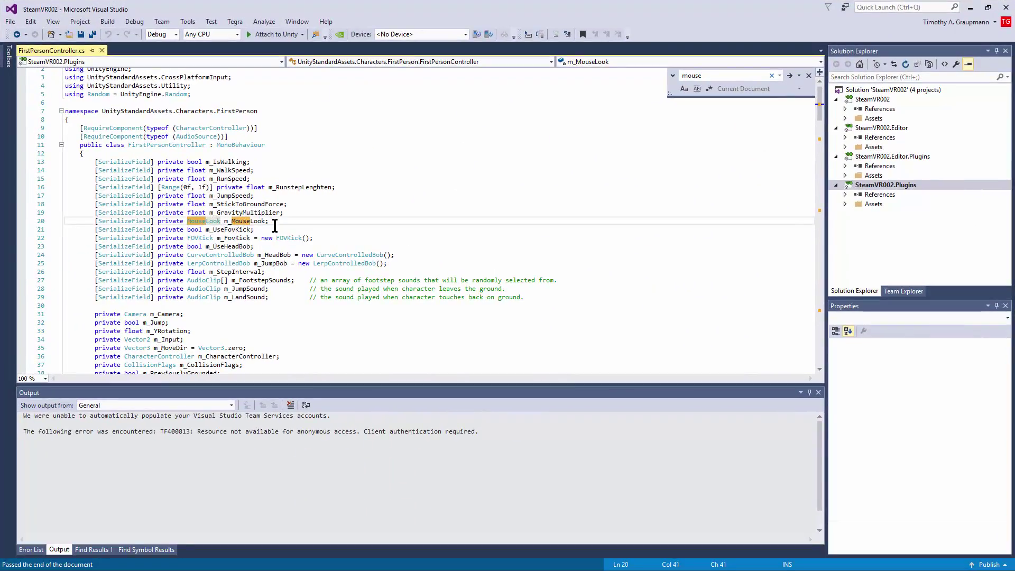
left_click(155, 153)
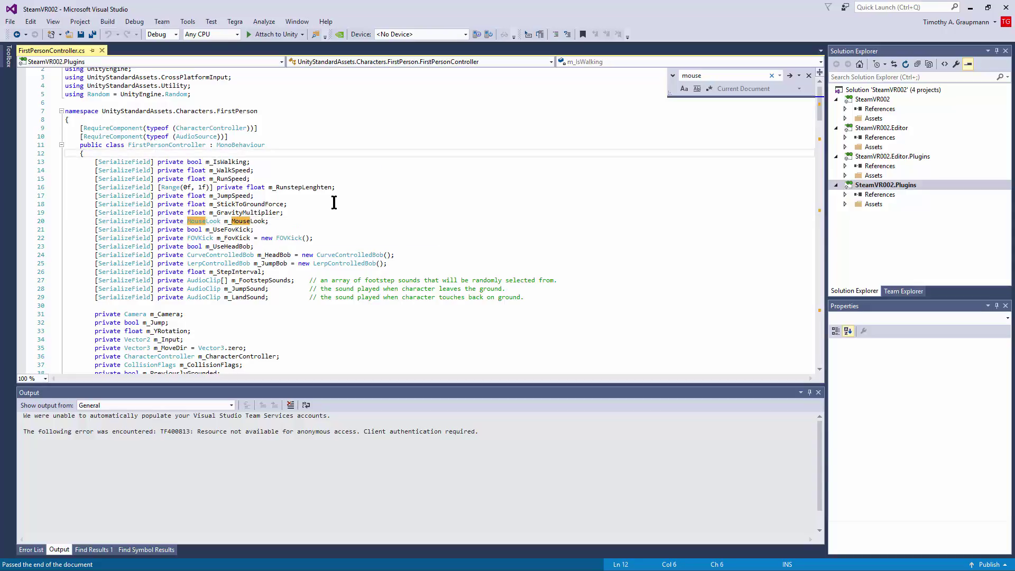
key("Return")
type("public bool m_Us")
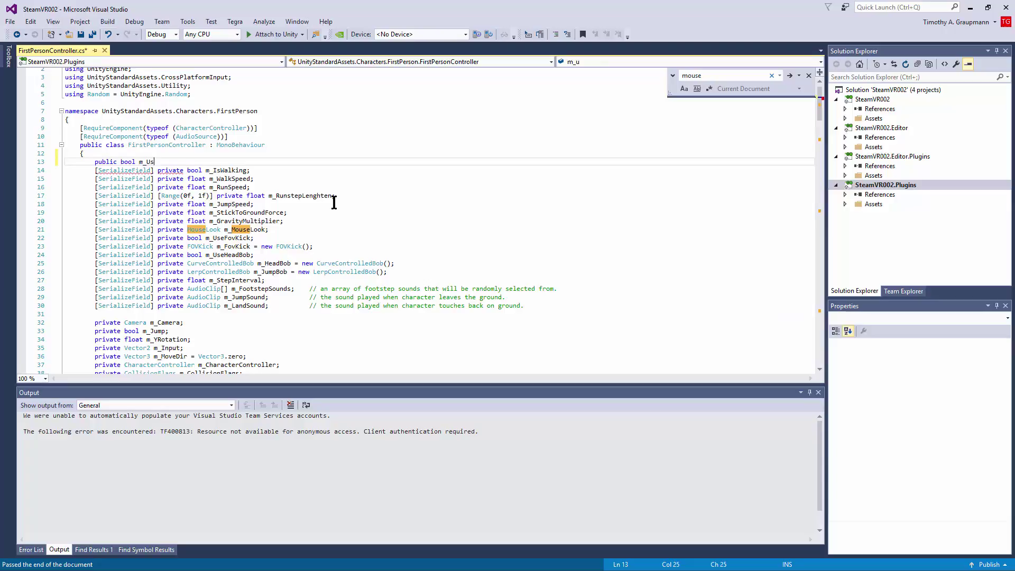
type("eMouseLook = false;")
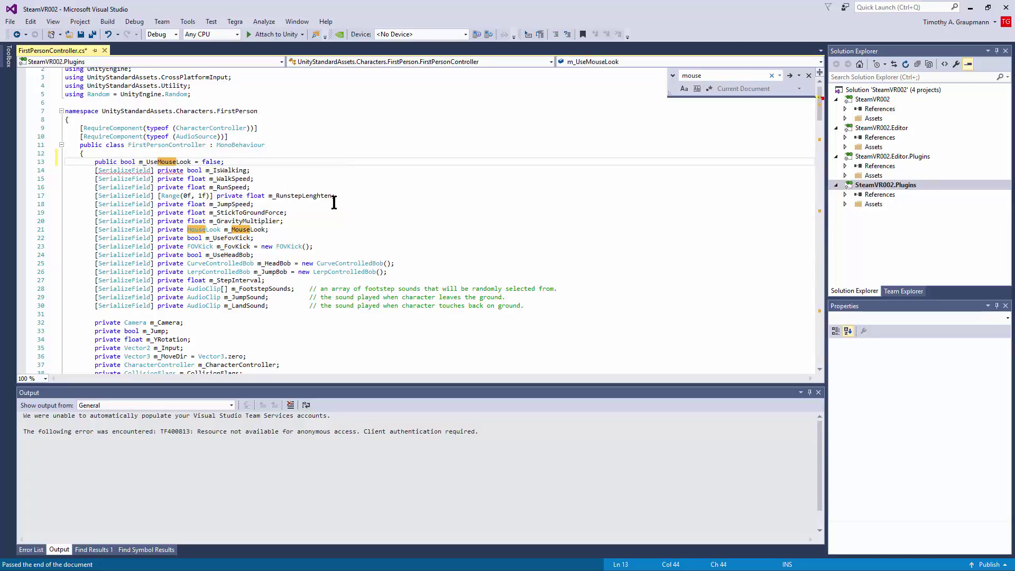
key("ctrl+Left")
key("ctrl+Left")
key("ctrl+shift+Left")
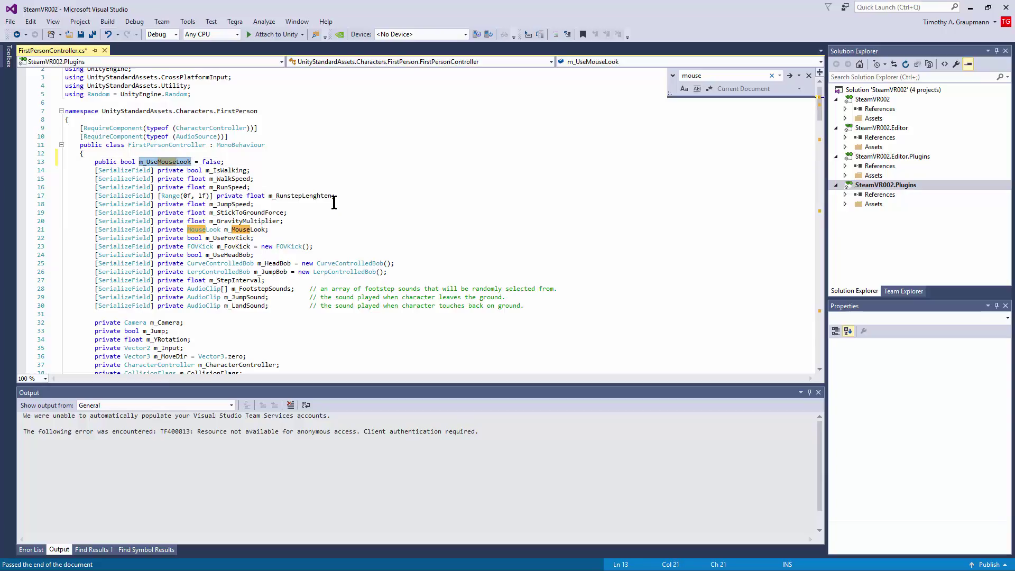
- Wrap the m_MouseLook Init call in Start inside an if (m_UseMouseLook) block
left_click(259, 231)
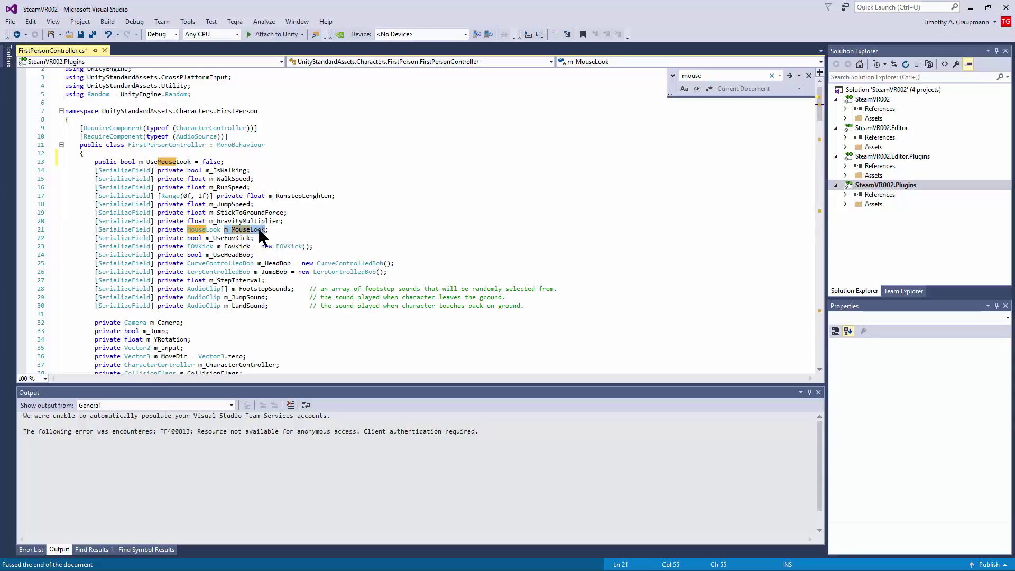
key("ctrl+f")
key("Return")
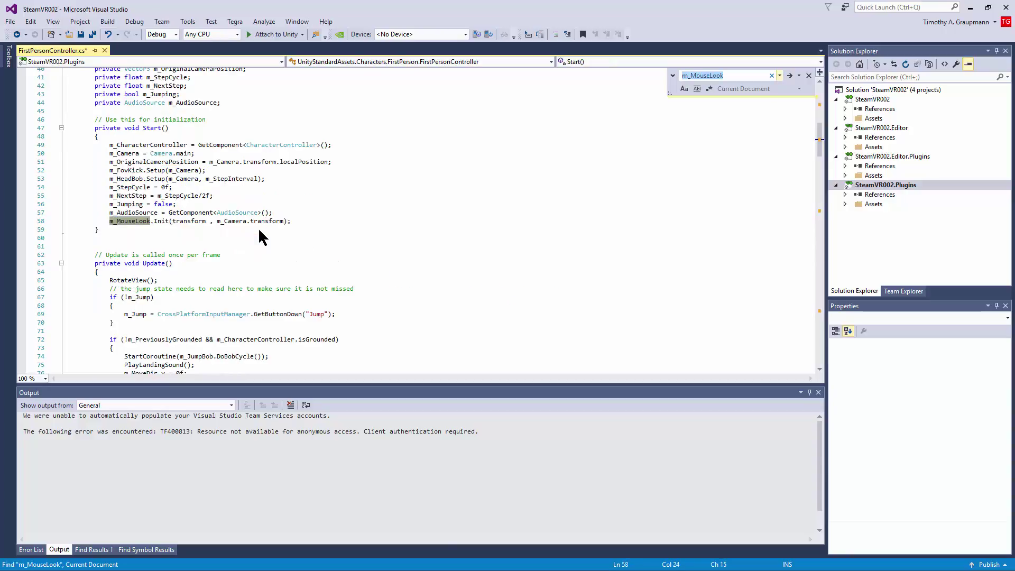
key("Escape")
key("Home")
key("Up")
key("Return")
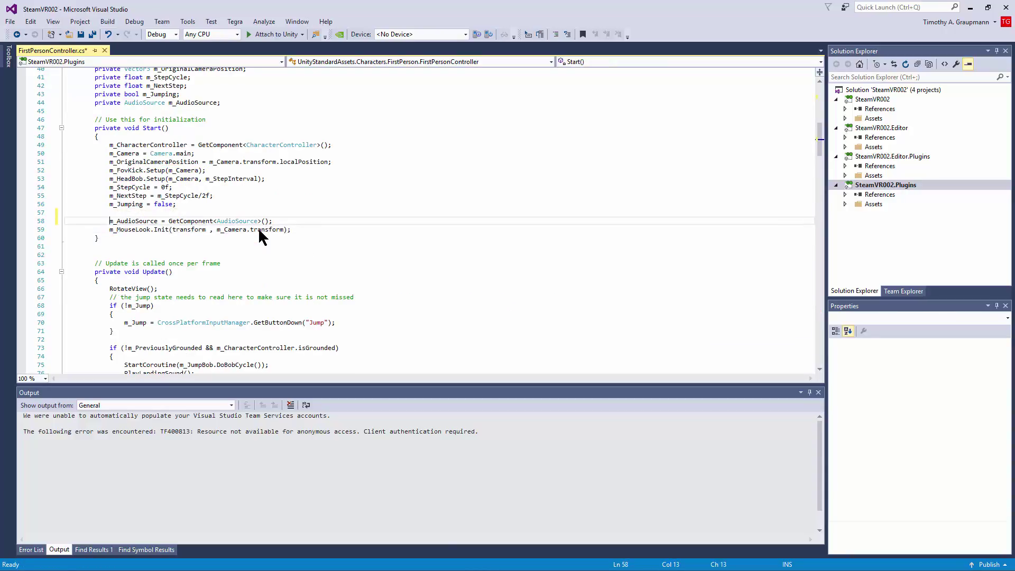
key("BackSpace")
key("BackSpace")
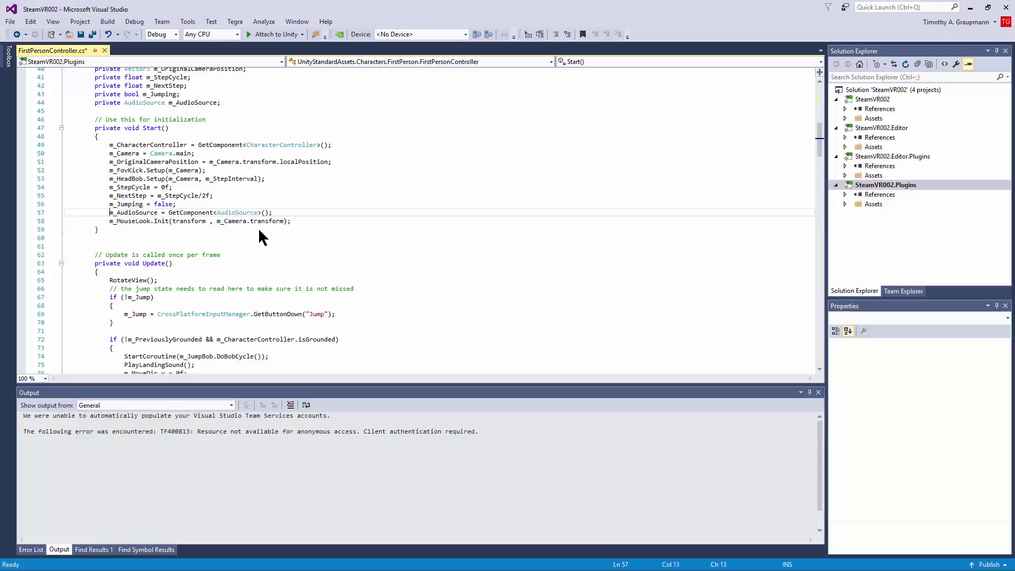
key("End")
key("Return")
type("if (m_UseMouseLook)")
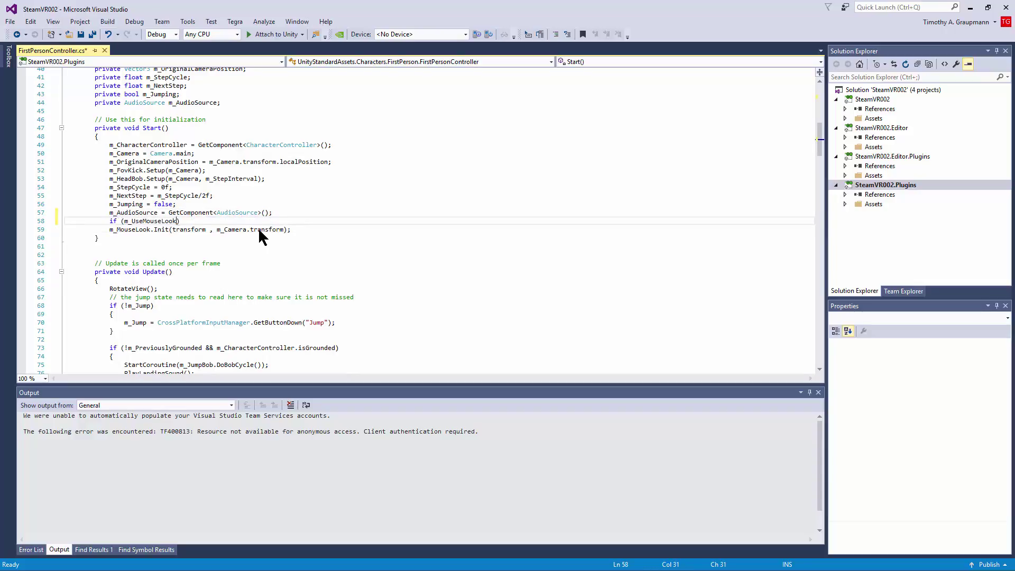
key("Return")
type("{")
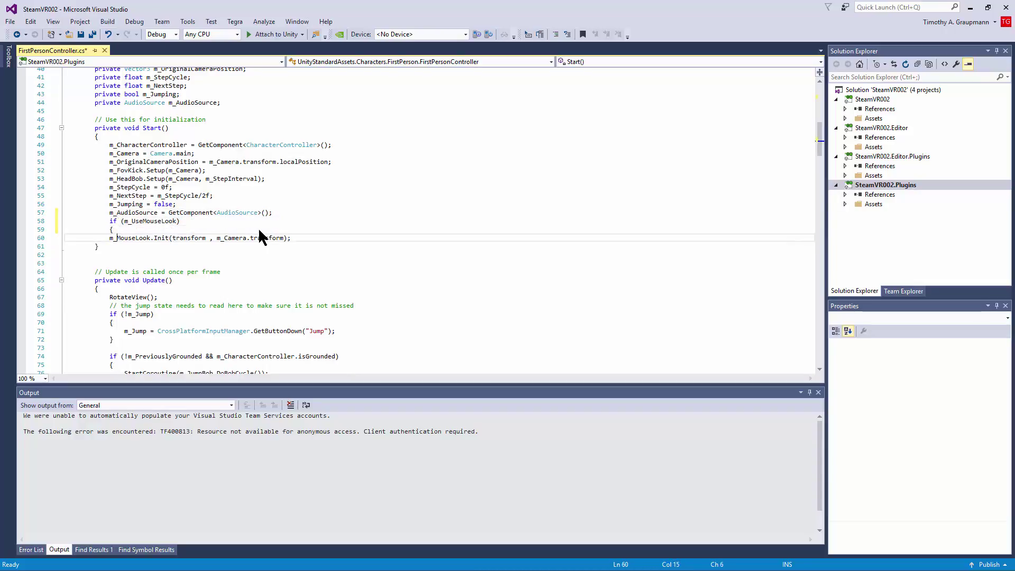
key("Return")
- Wrap the m_MouseLook UpdateCursorLock call inside an if (m_UseMouseLook) block
key("ctrl+F3")
key("Home")
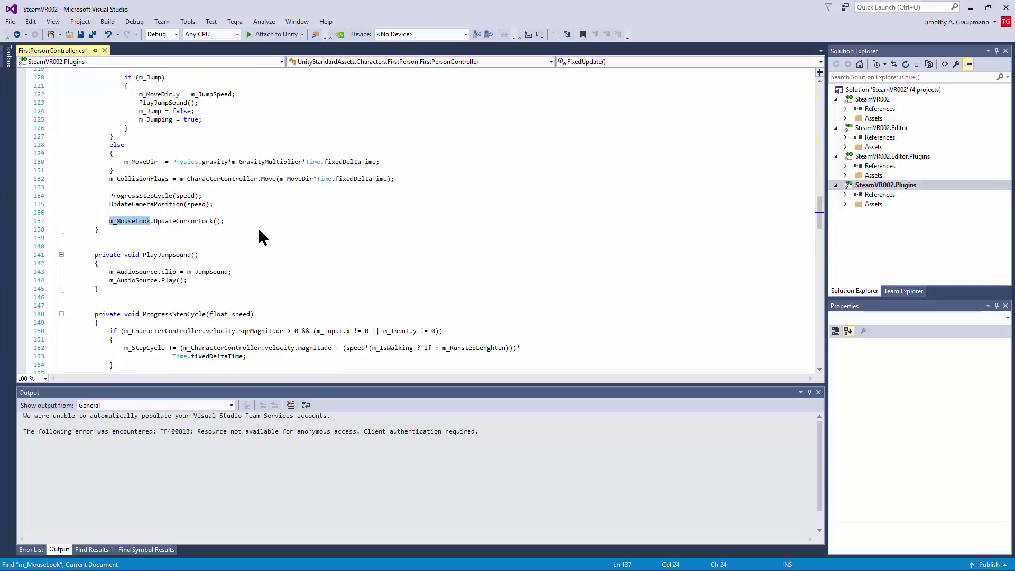
key("Return")
key("Up")
type("if (m_UseMouseLook)")
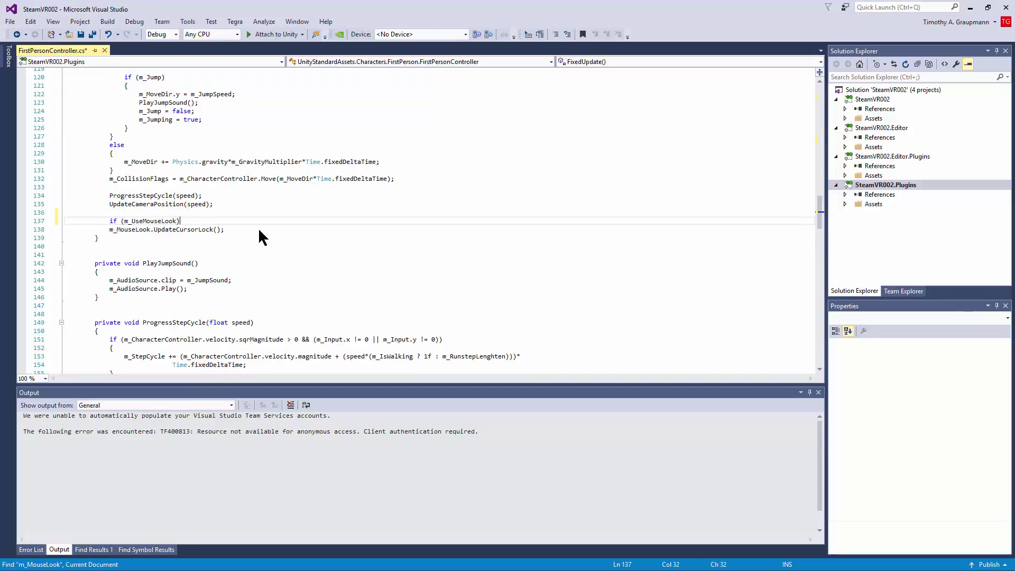
key("Return")
type("{")
key("Delete")
key("Down")
key("End")
key("Return")
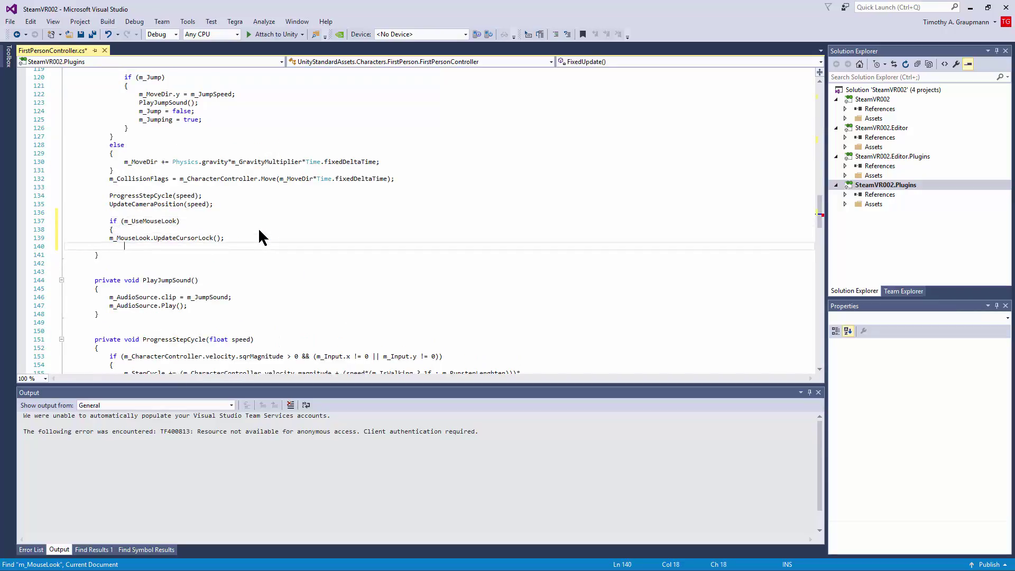
type("}")
- Wrap the LookRotation call in an if (m_UseMouseLook) block and save the script
key("F3")
key("Home")
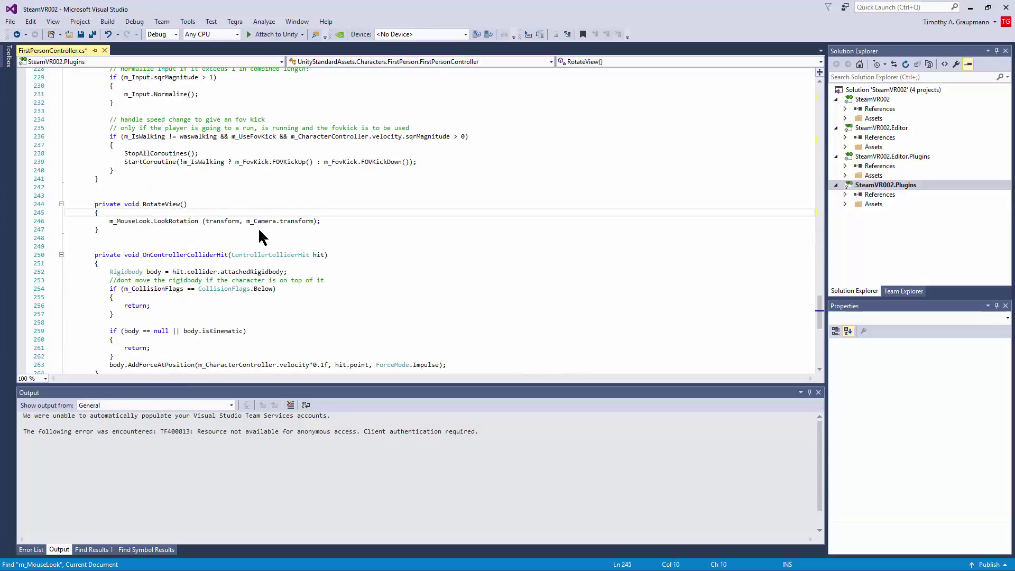
key("Return")
key("Up")
type("if (m_UseMouseLook")
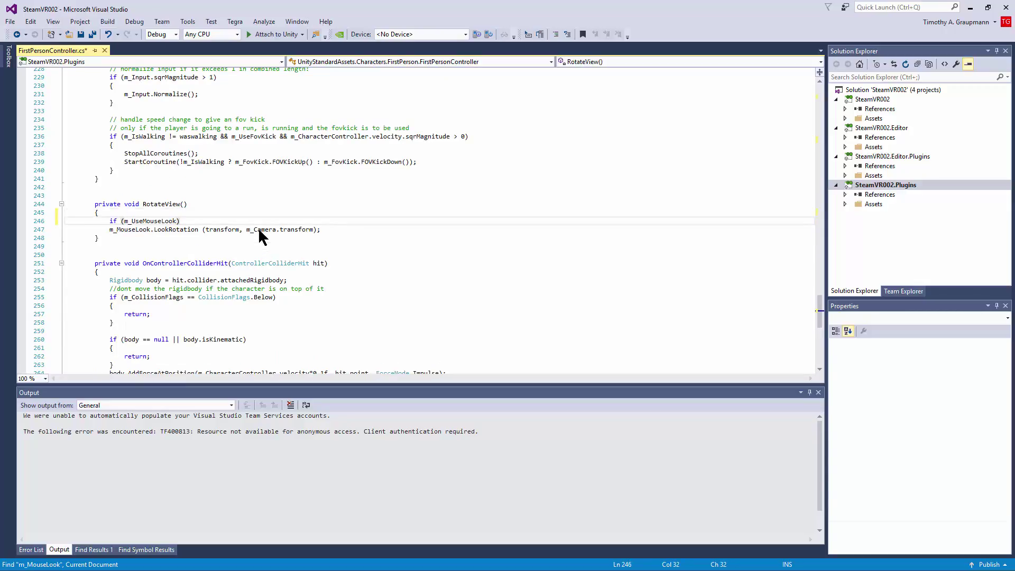
key("Return")
type("{")
key("Down")
key("Tab")
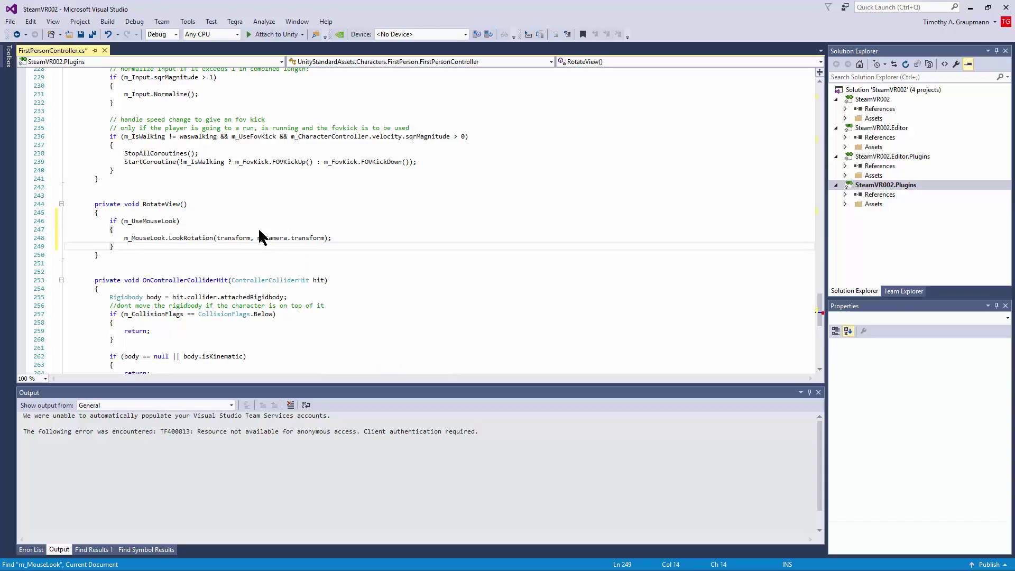
key("F3")
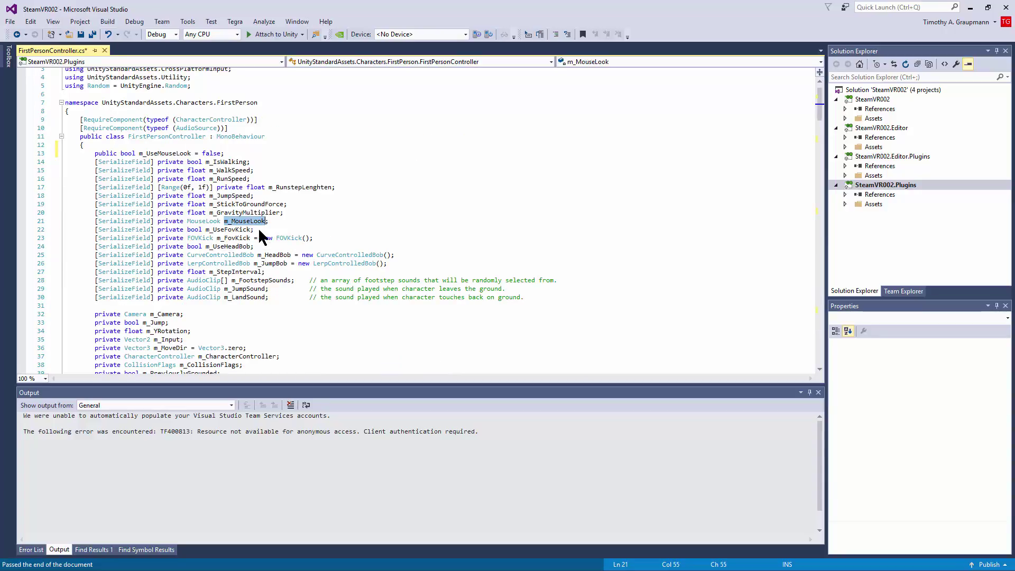
key("ctrl+s")
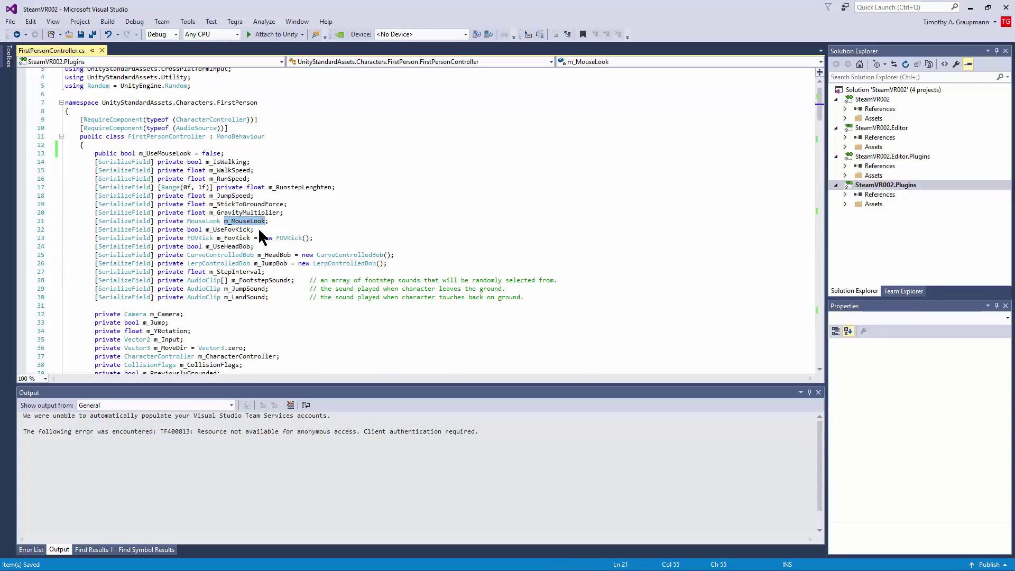
- Back in Unity, delete the Main Camera from the scene
left_click(969, 8)
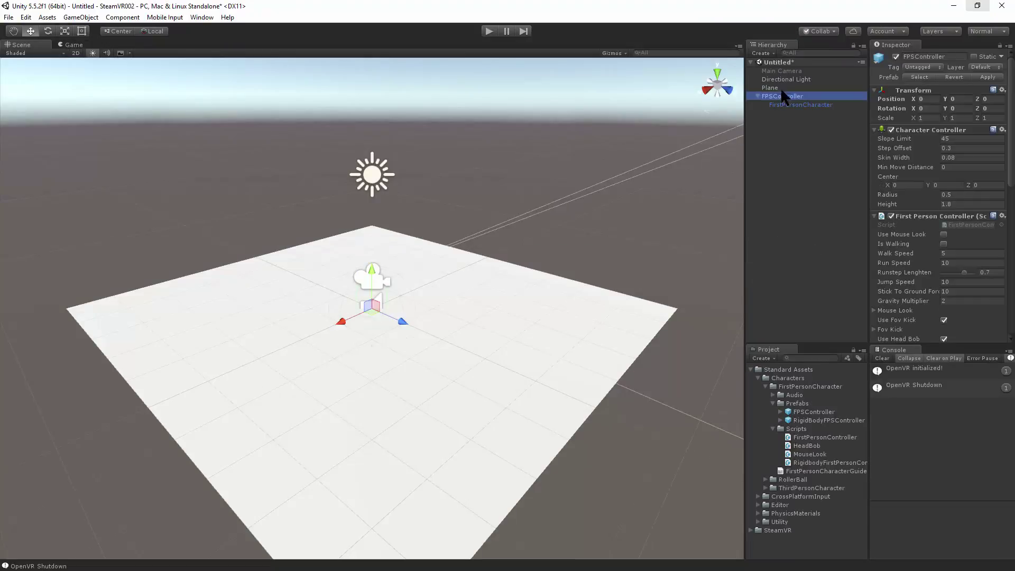
left_click(782, 70)
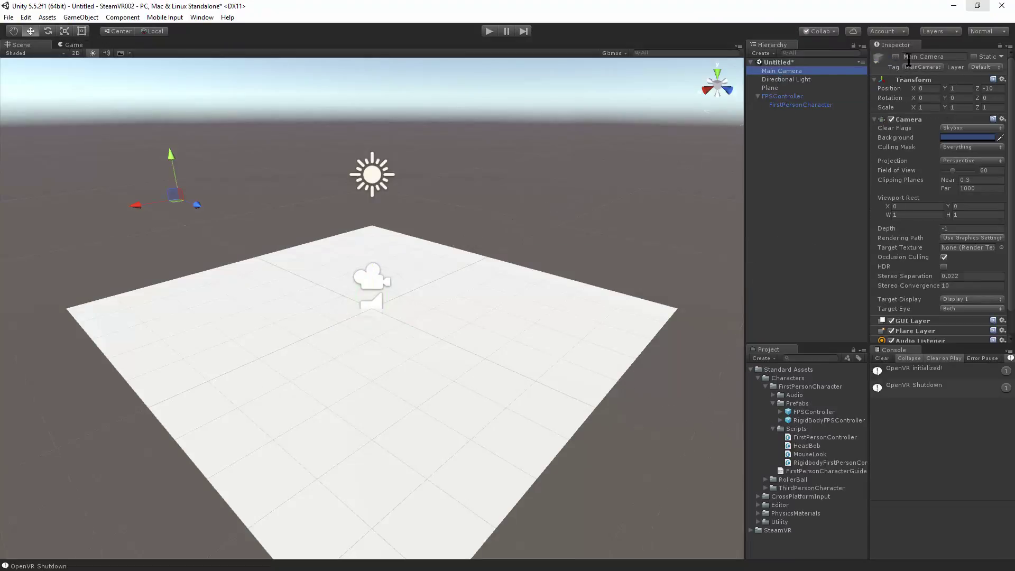
left_click(775, 79)
left_click(776, 72)
key("Delete")
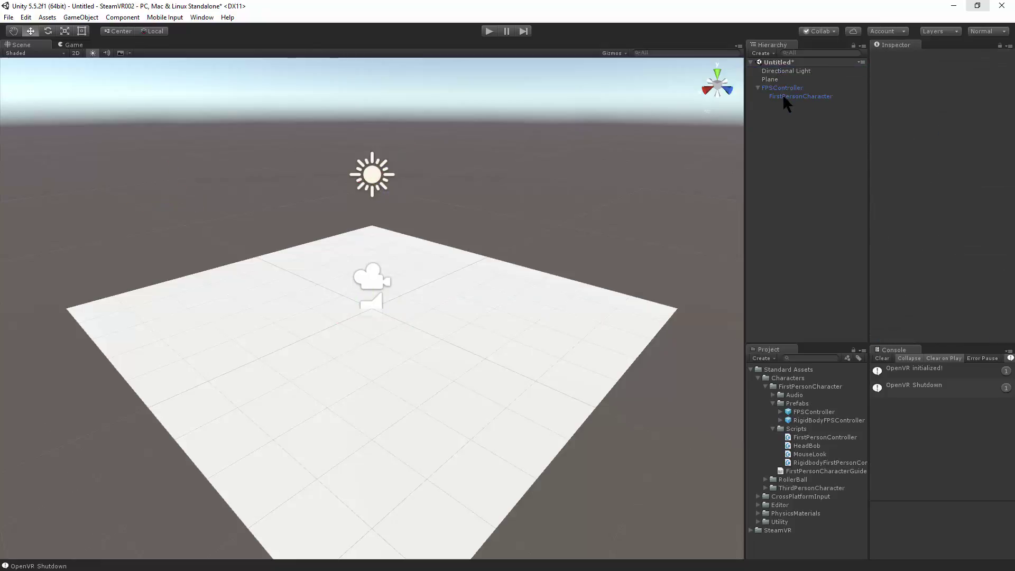
- Check the FirstPersonCharacter camera and FPSController's Use Mouse Look setting, then start playing
left_click(784, 97)
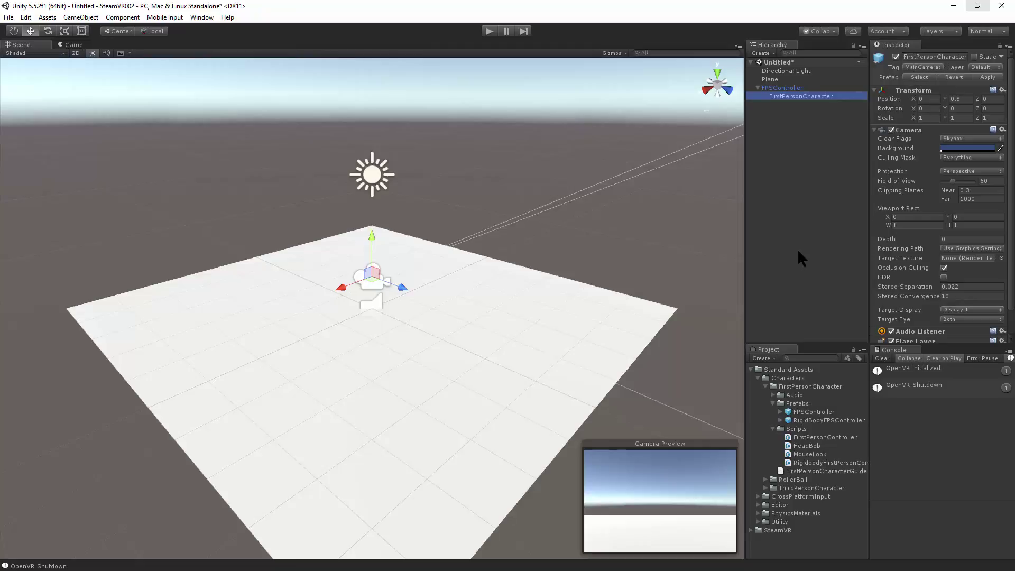
left_click(782, 88)
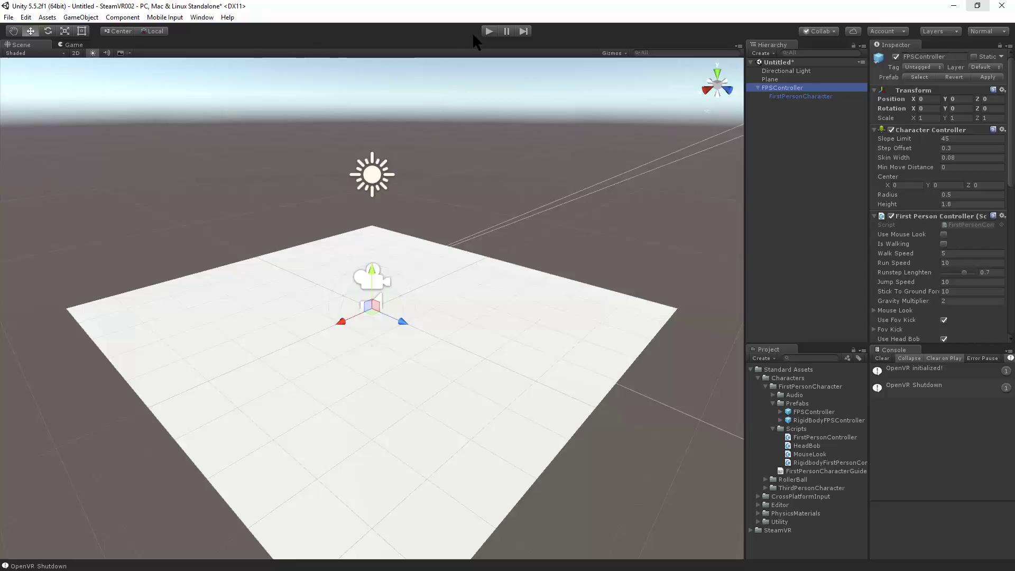
left_click(489, 31)
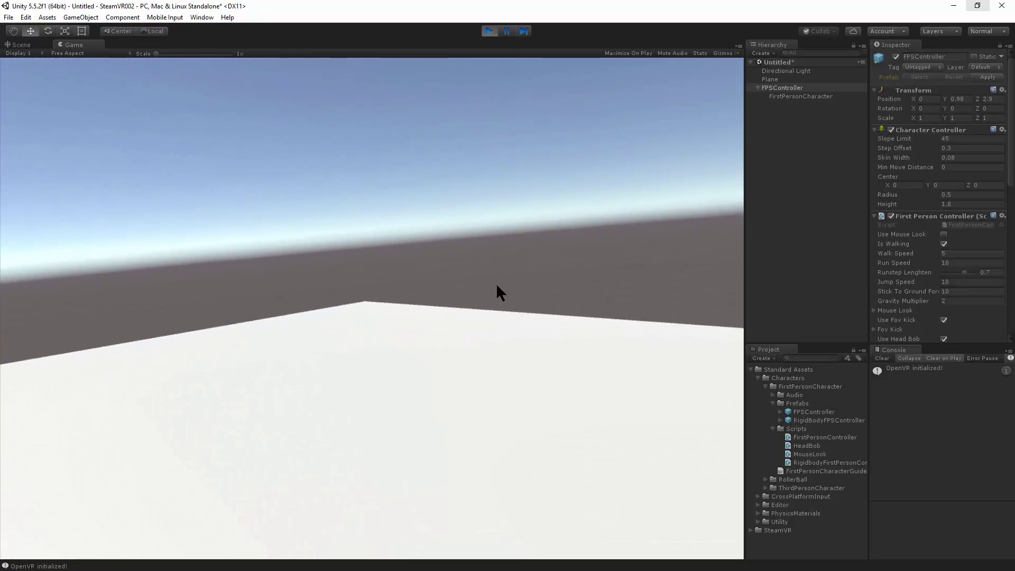
- Walk the player back and forth over the plane with S and W, then stop Play mode
key("s")
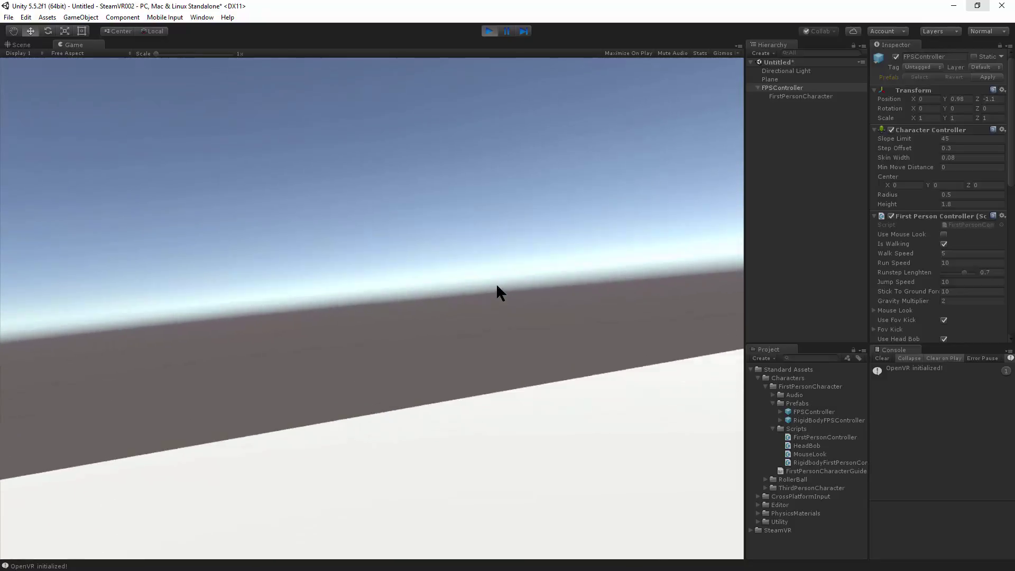
key("w")
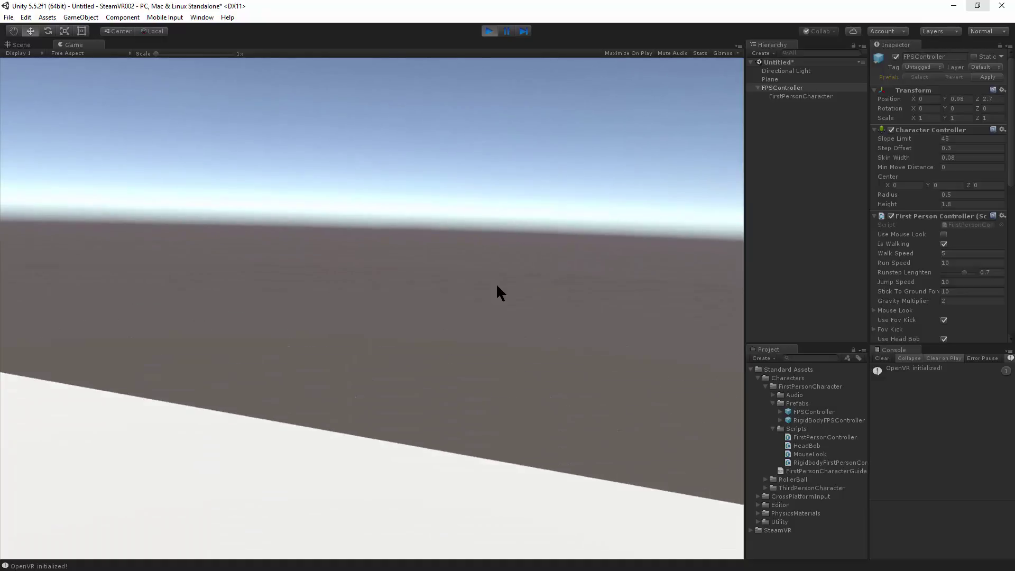
key("s")
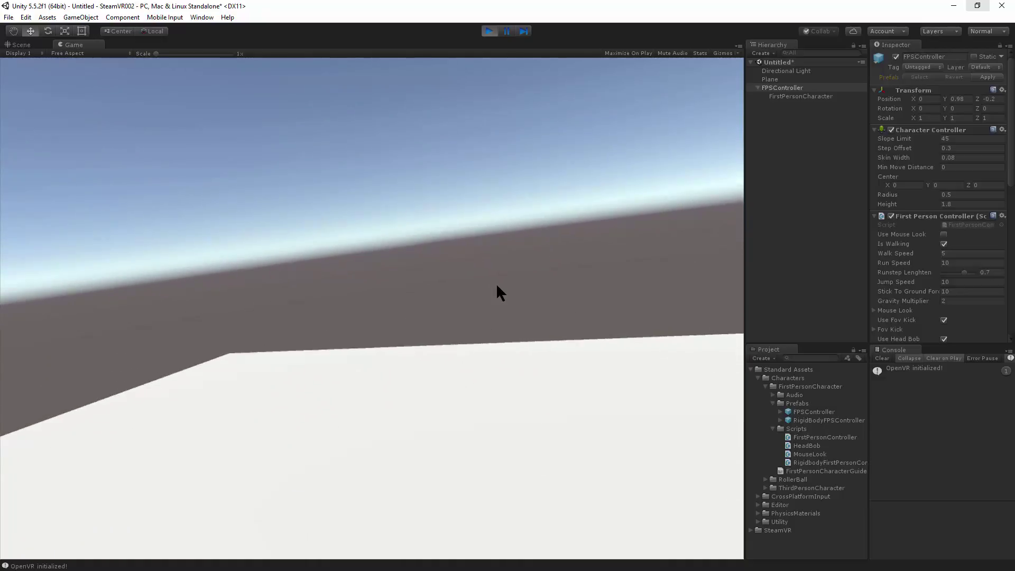
key("s")
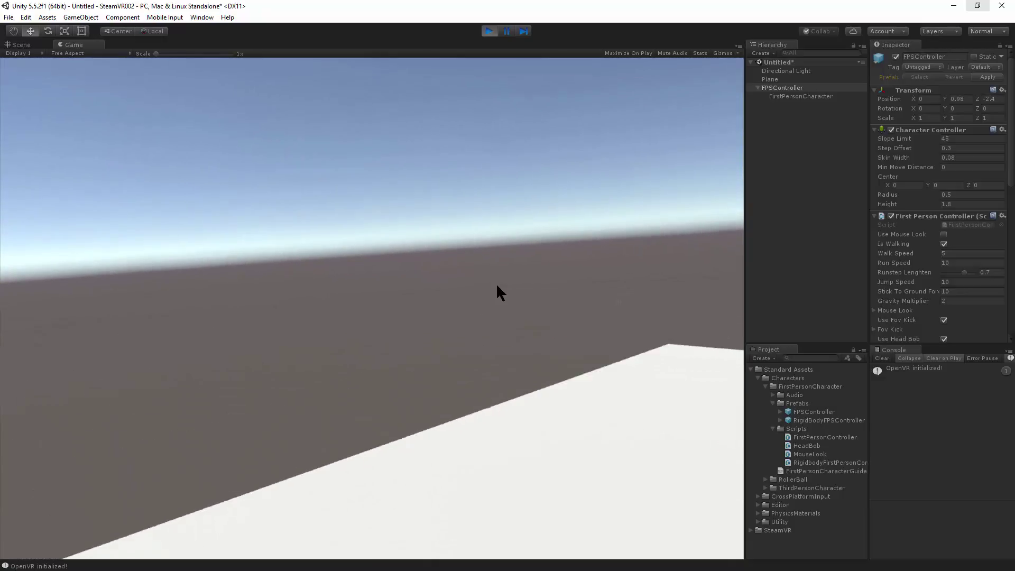
key("w")
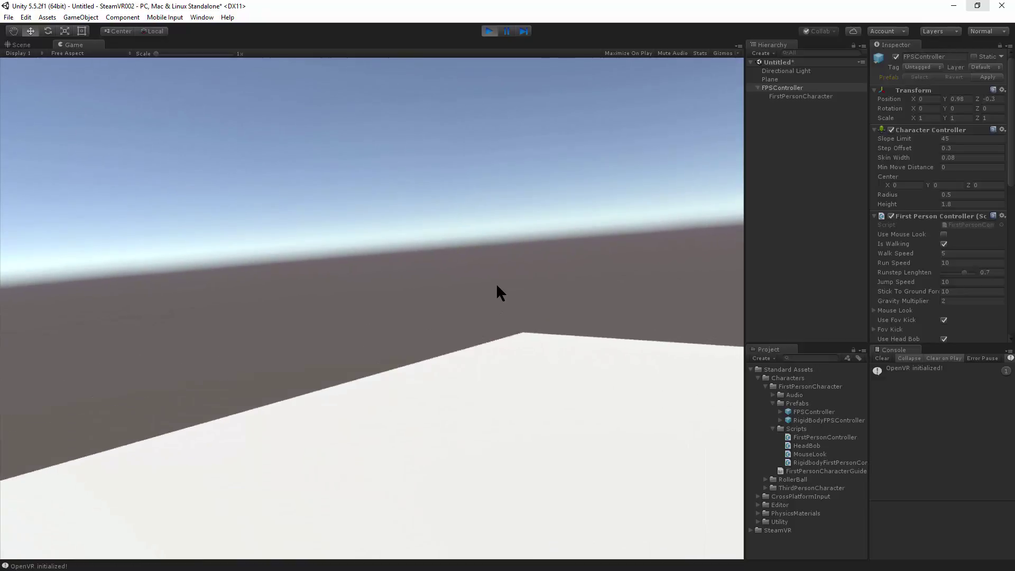
key("w")
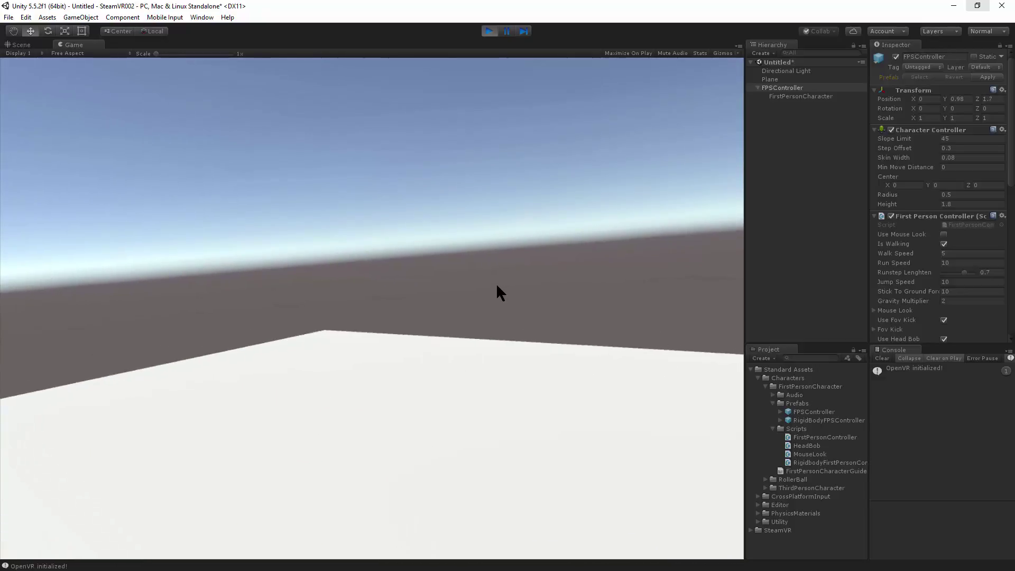
key("s")
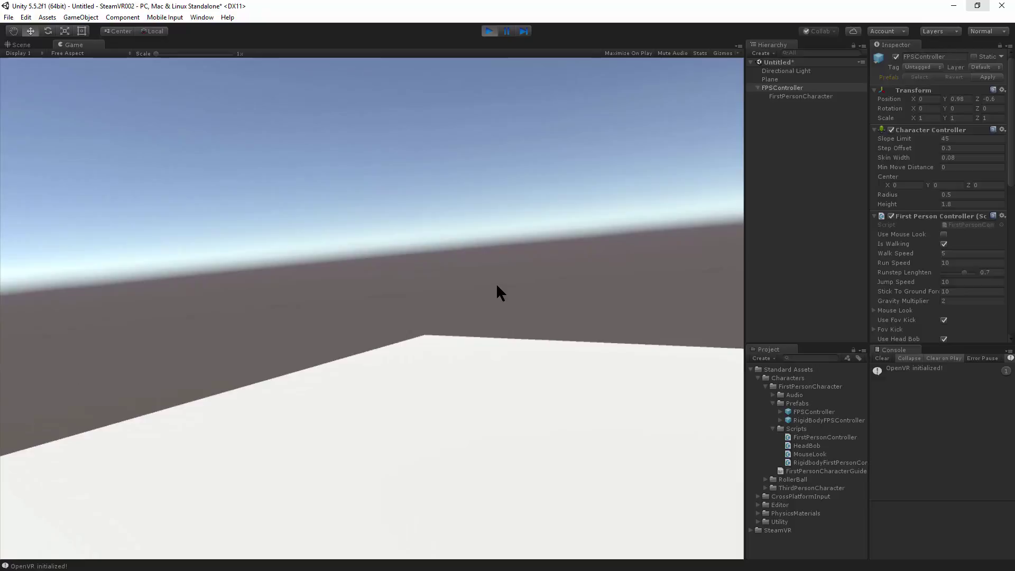
key("s")
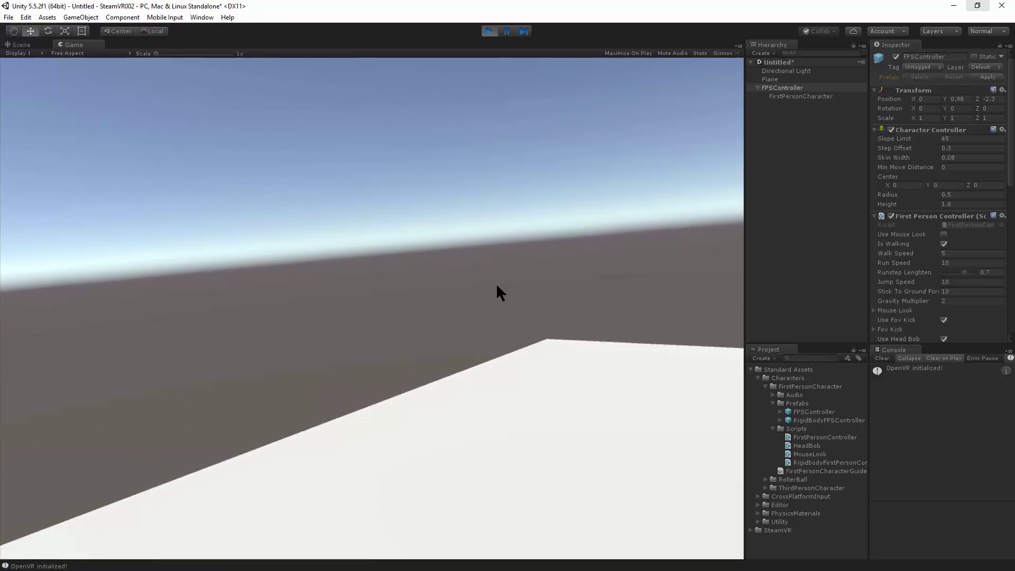
key("w")
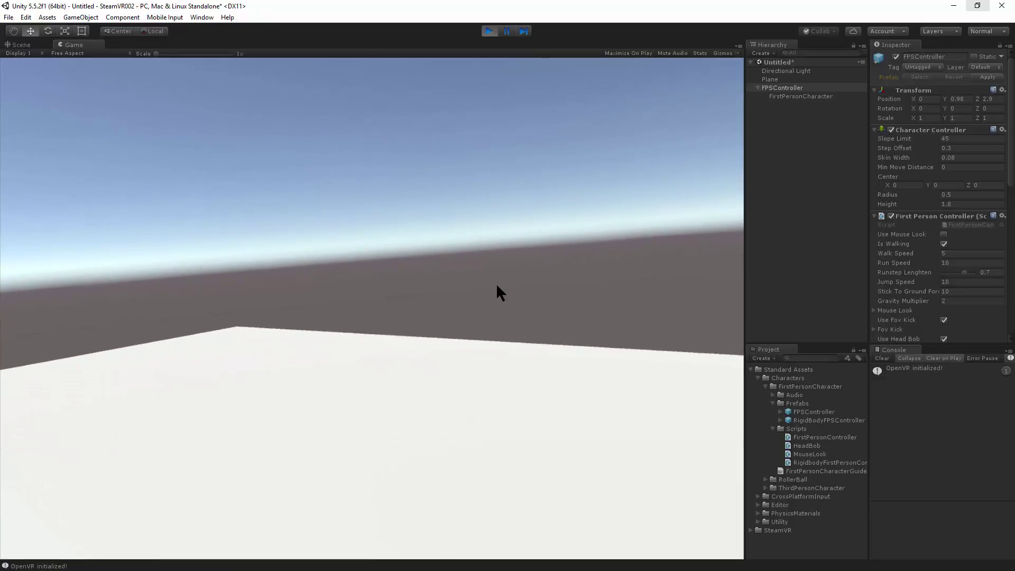
key("w")
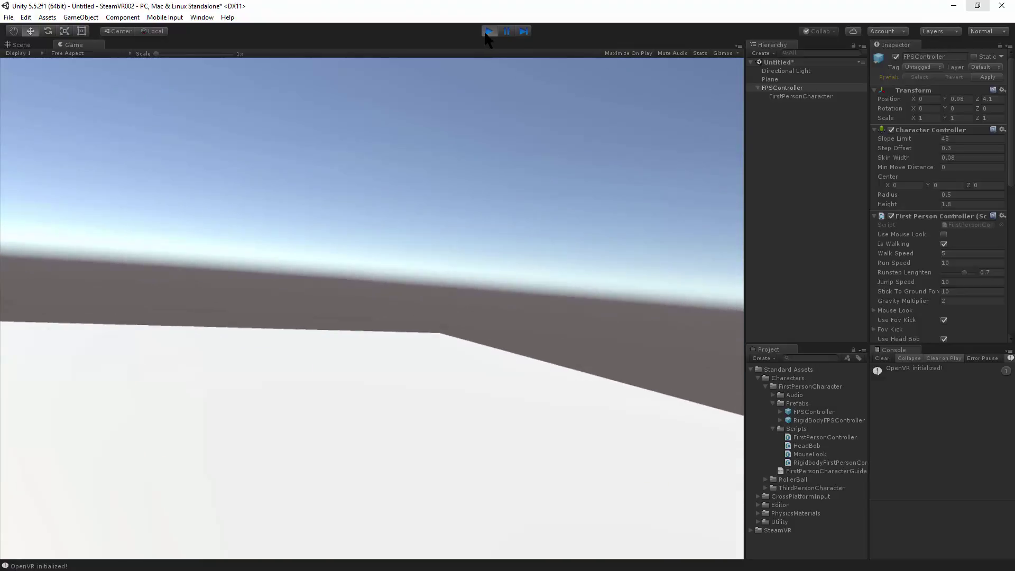
left_click(486, 33)
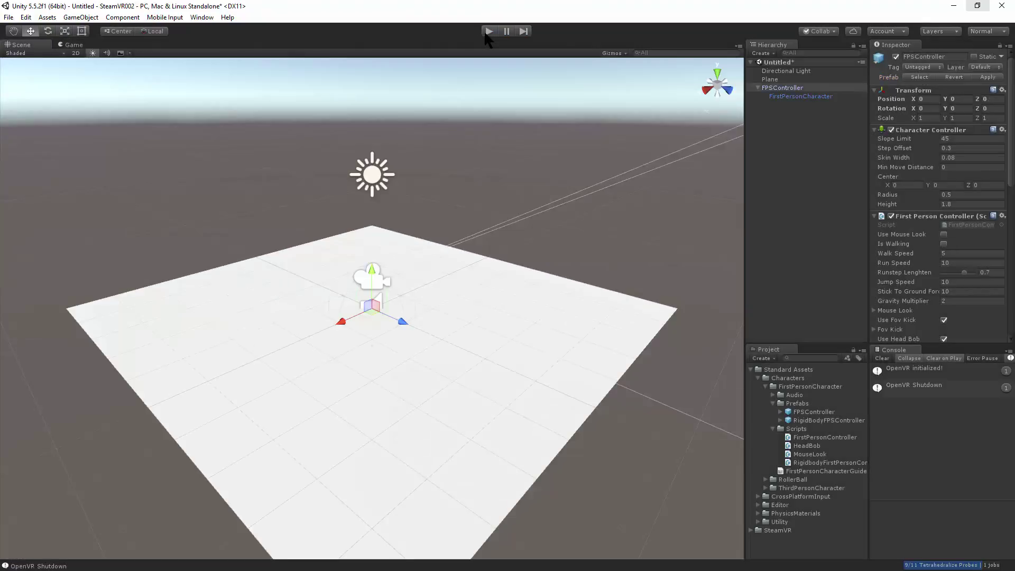
- Create a new project folder named Scripts
left_click(754, 544)
left_click(764, 358)
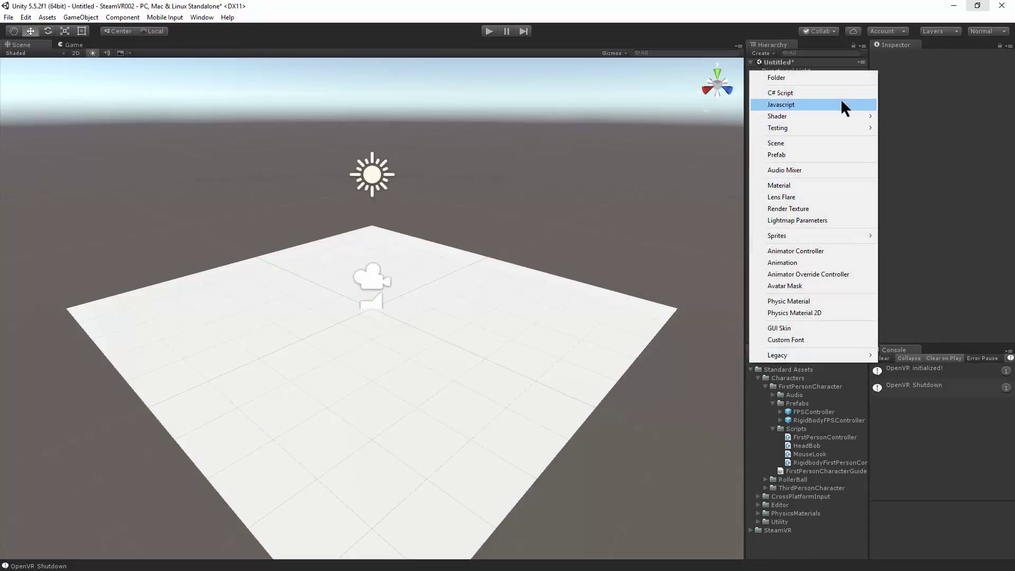
left_click(823, 77)
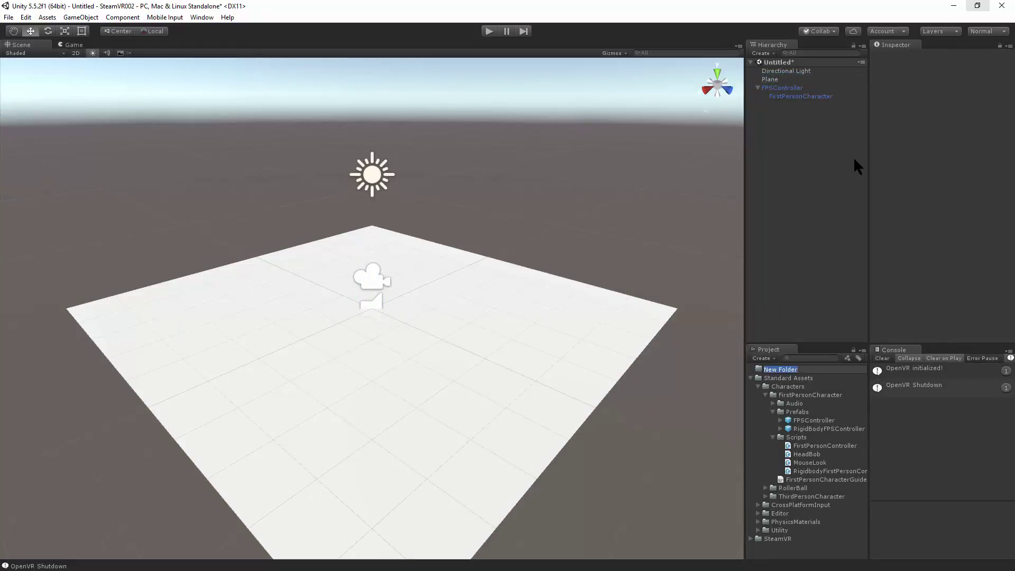
type("Scripts")
key("Return")
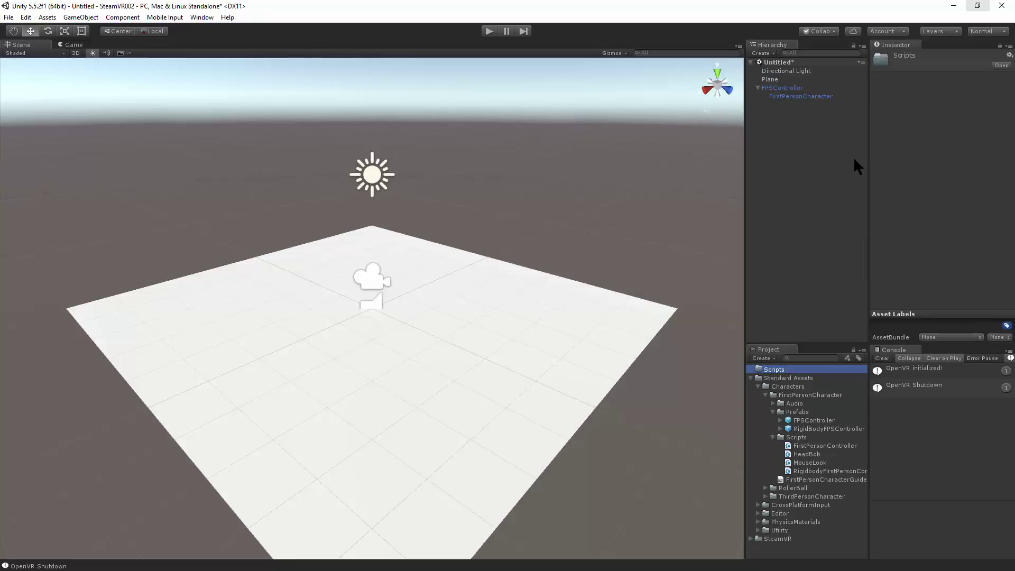
left_click(778, 370)
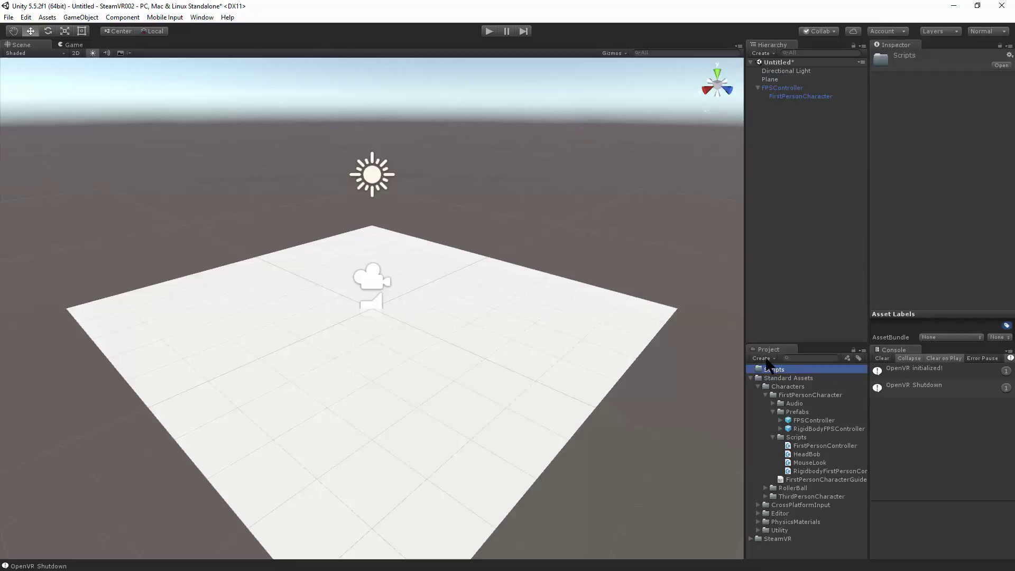
- Create a C# script named SteamVRRecenter inside the Scripts folder
left_click(766, 360)
left_click(781, 92)
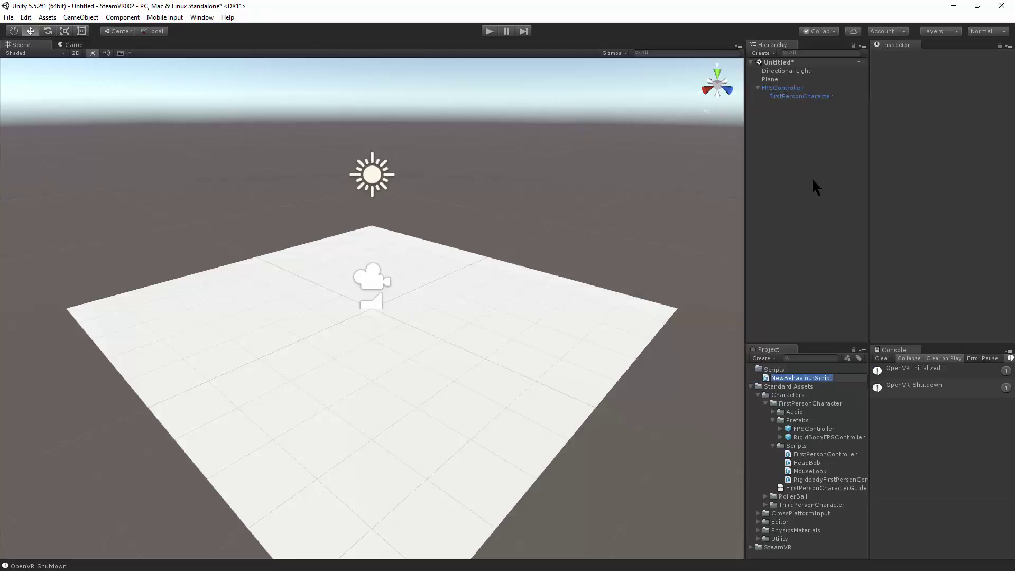
type("SteamVR")
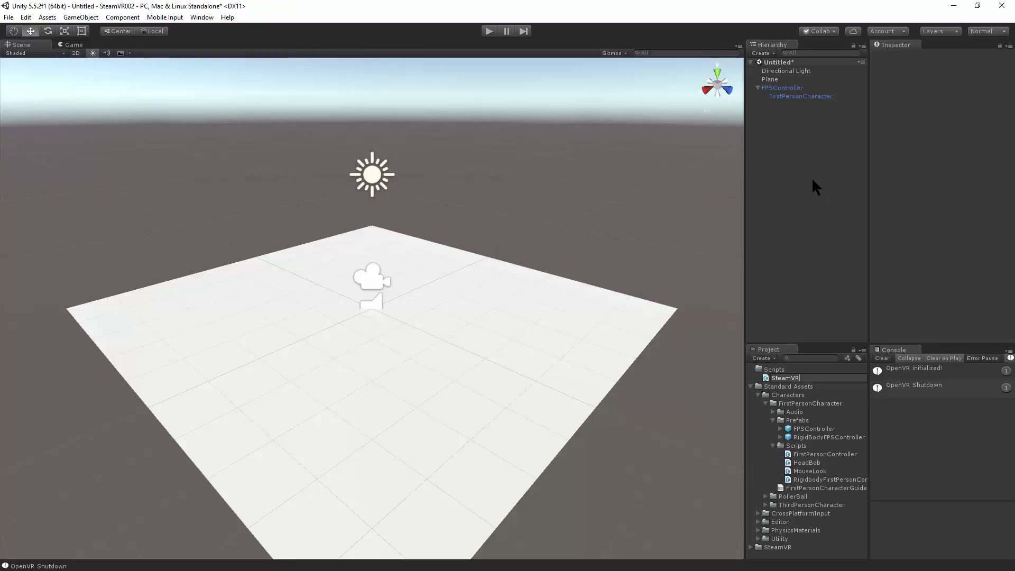
type("Recenter")
key("Return")
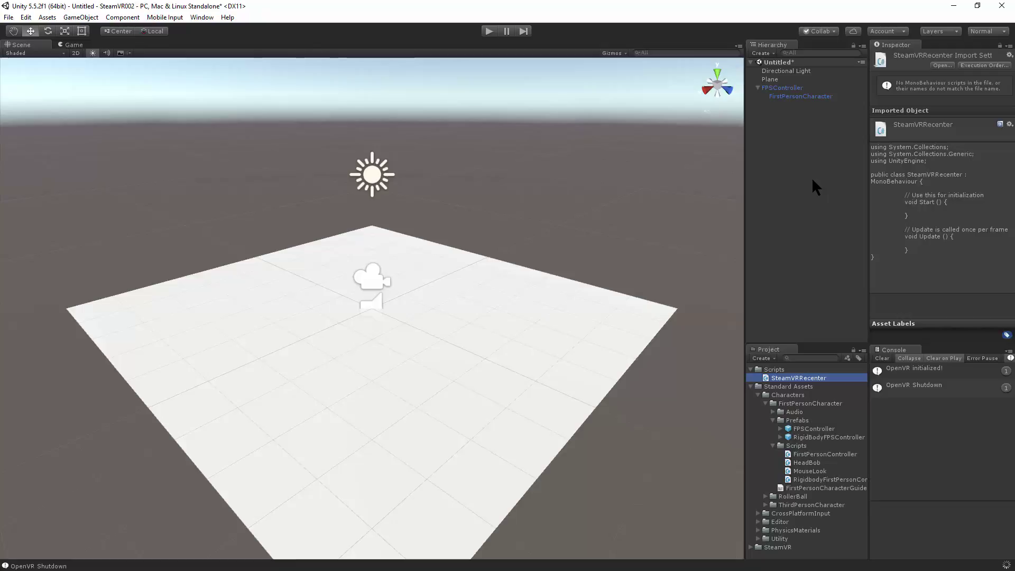
left_click(801, 379)
key("ctrl+c")
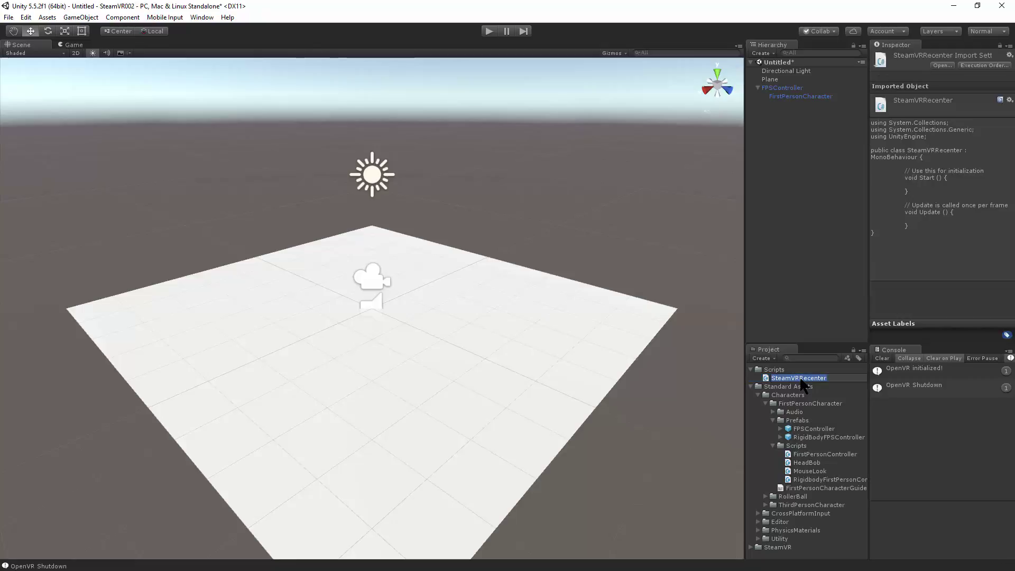
left_click(822, 285)
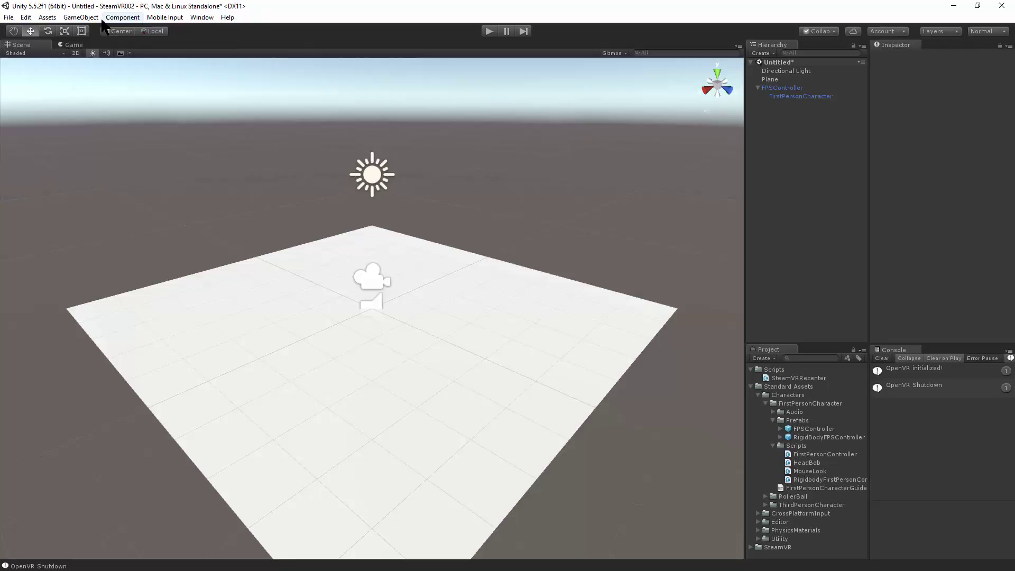
- Create an empty GameObject in the scene named SteamVRRecenter
left_click(81, 17)
left_click(85, 30)
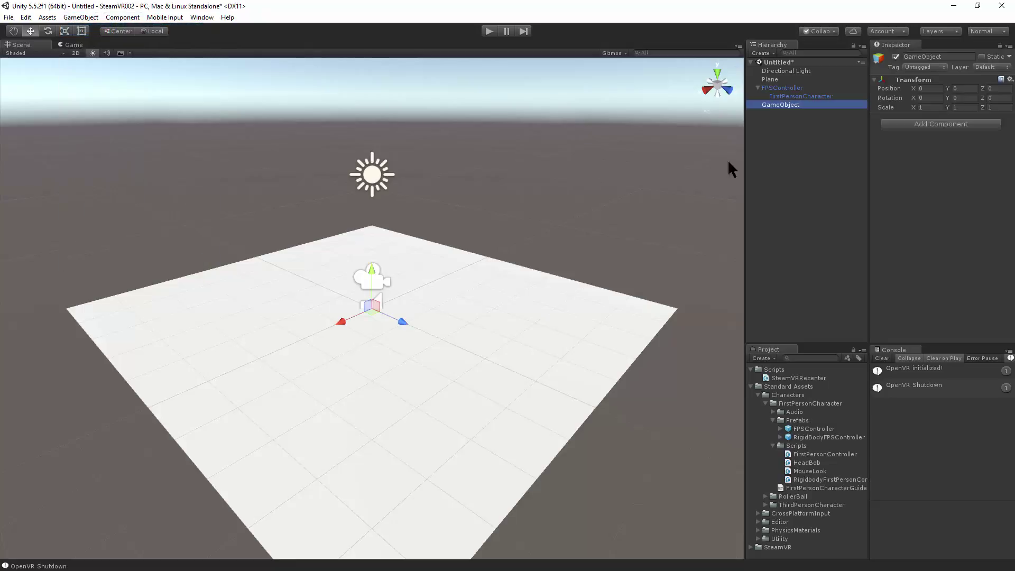
key("F2")
key("ctrl+v")
left_click(780, 120)
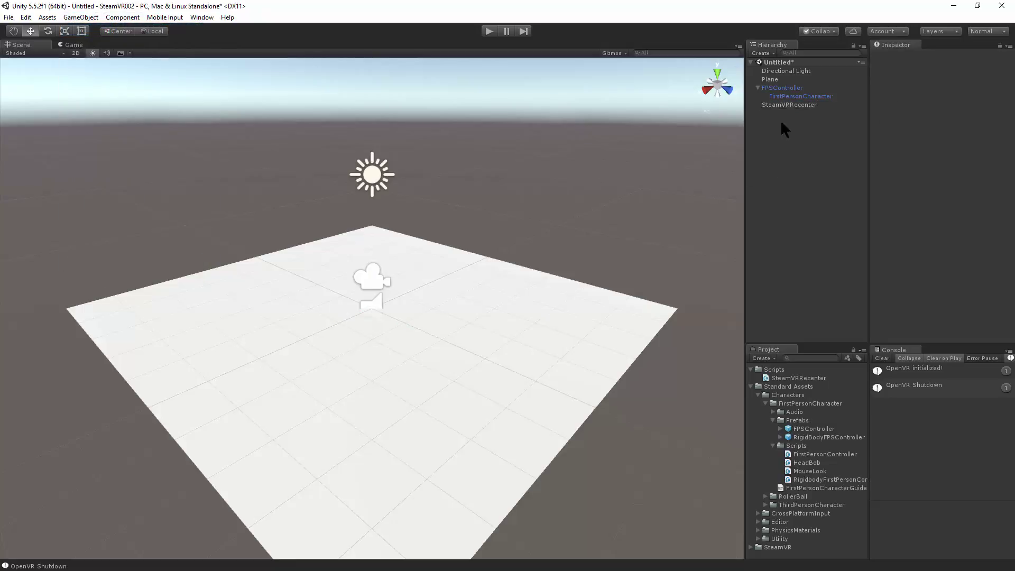
left_click(780, 106)
- Attach the SteamVRRecenter script component and open it in the code editor
left_click(919, 123)
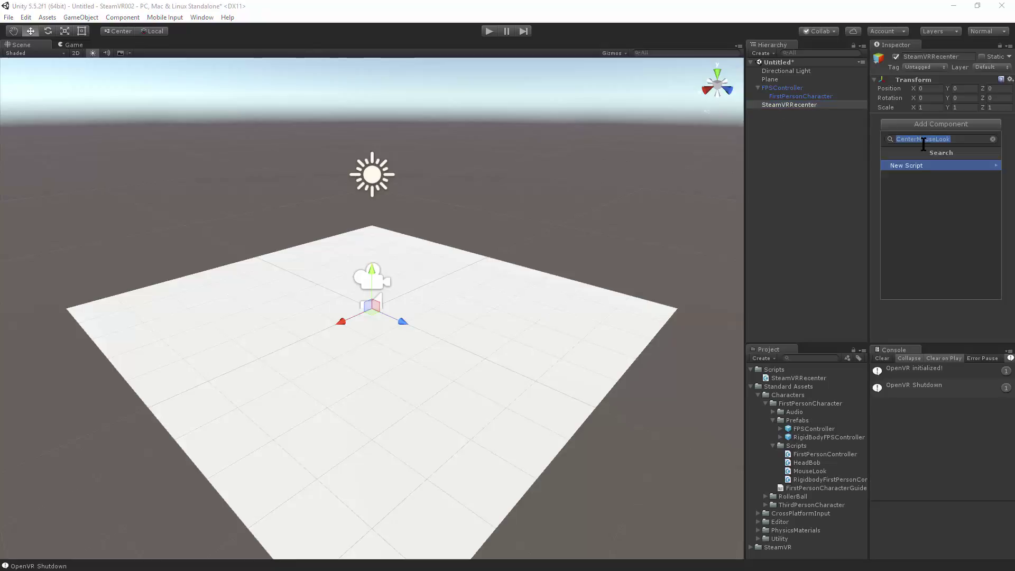
key("ctrl+v")
left_click(919, 166)
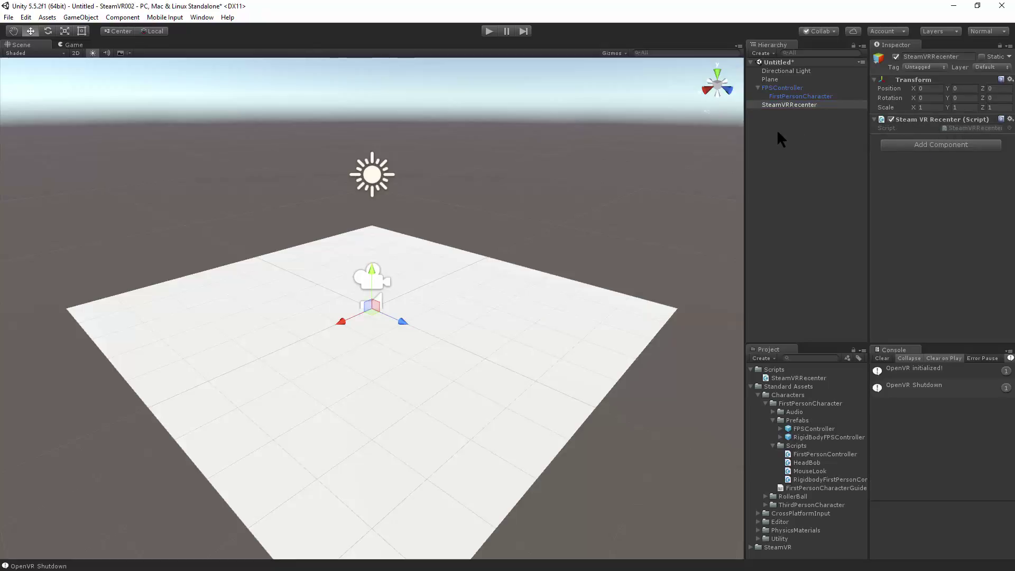
double_click(959, 127)
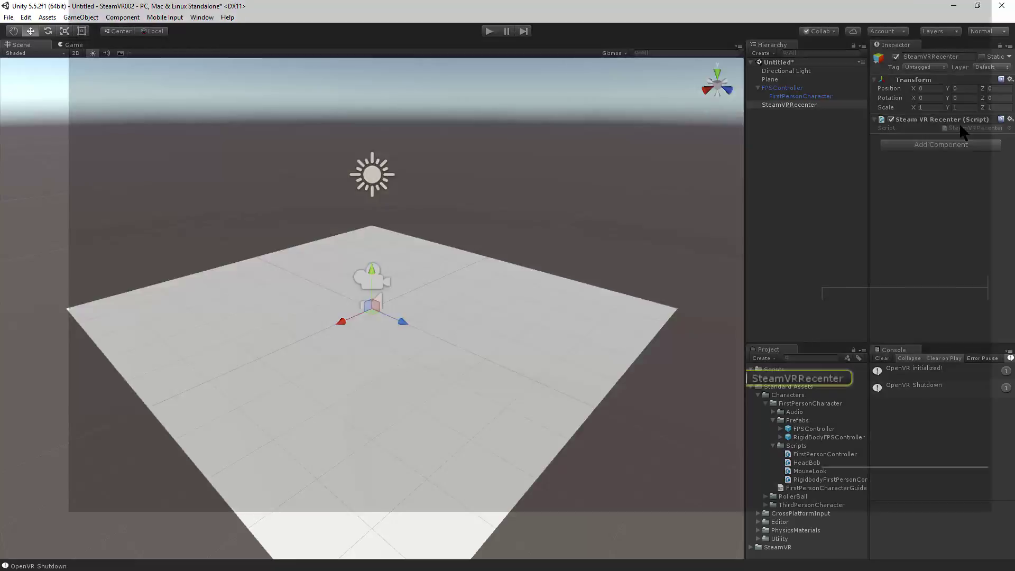
- Reformat the script, add a 'using Valve.' directive below the usings, and save
key("ctrl+k")
key("ctrl+d")
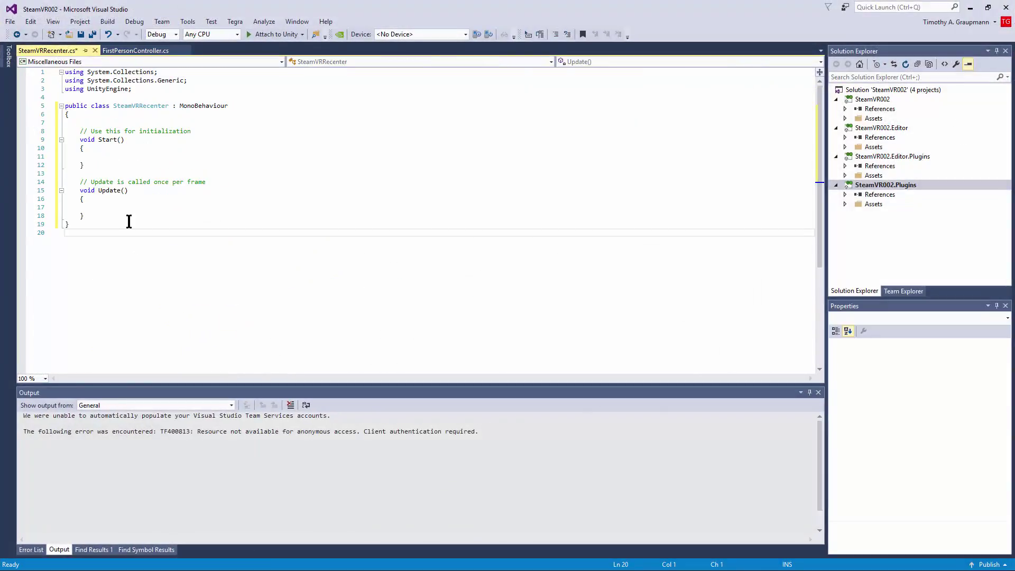
left_click(124, 97)
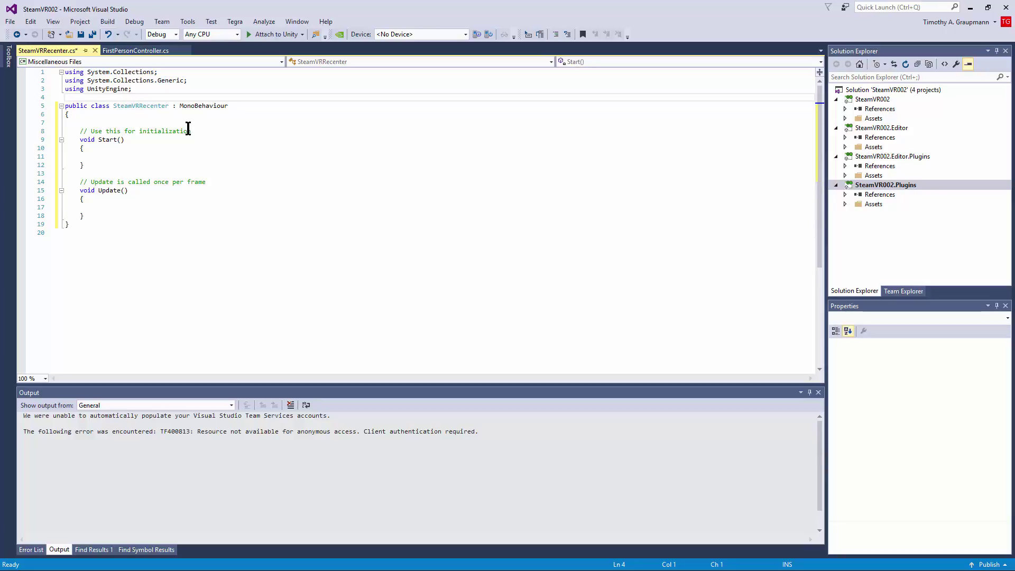
key("ctrl+Return")
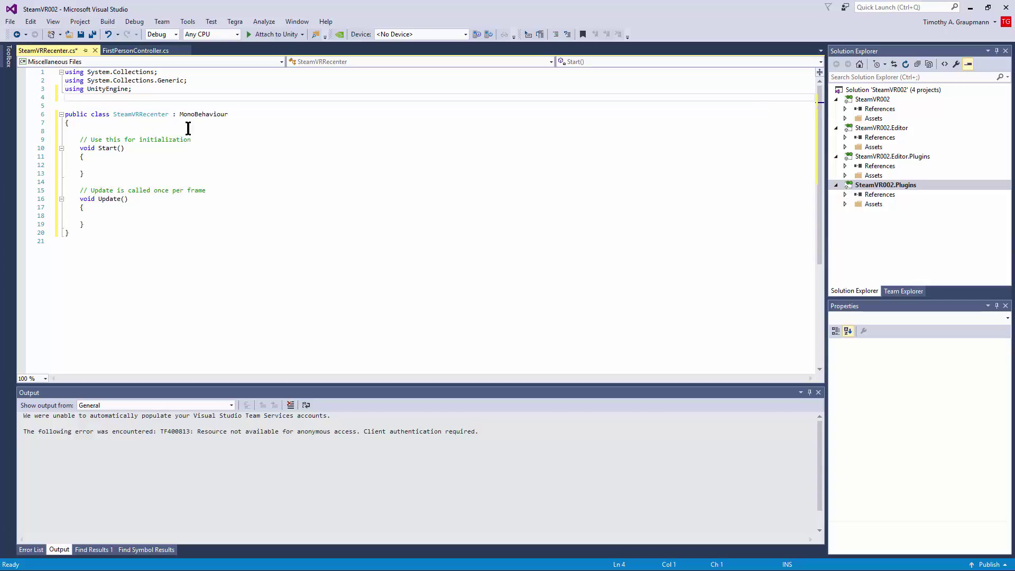
type("using Val")
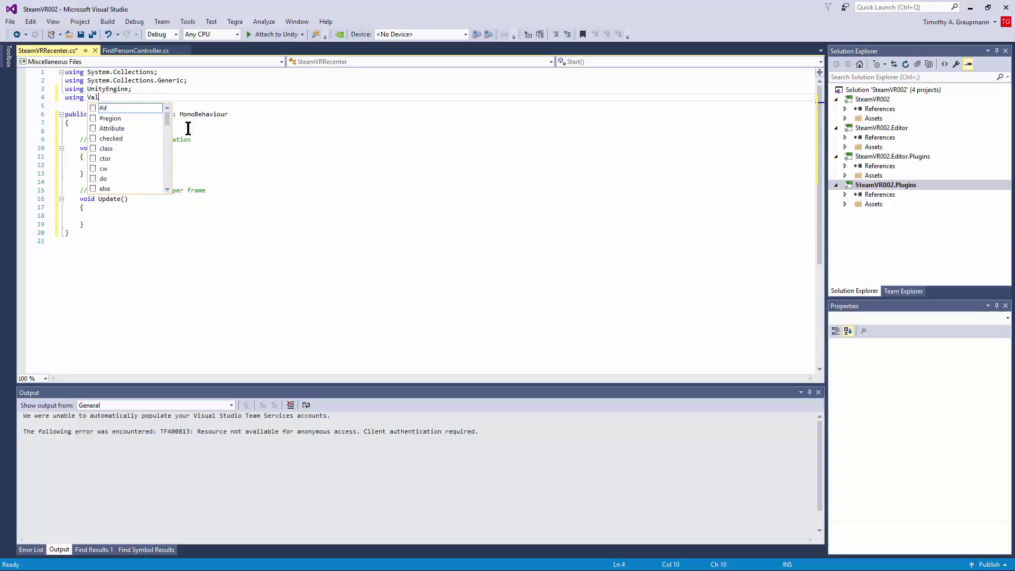
type("ve.VR;")
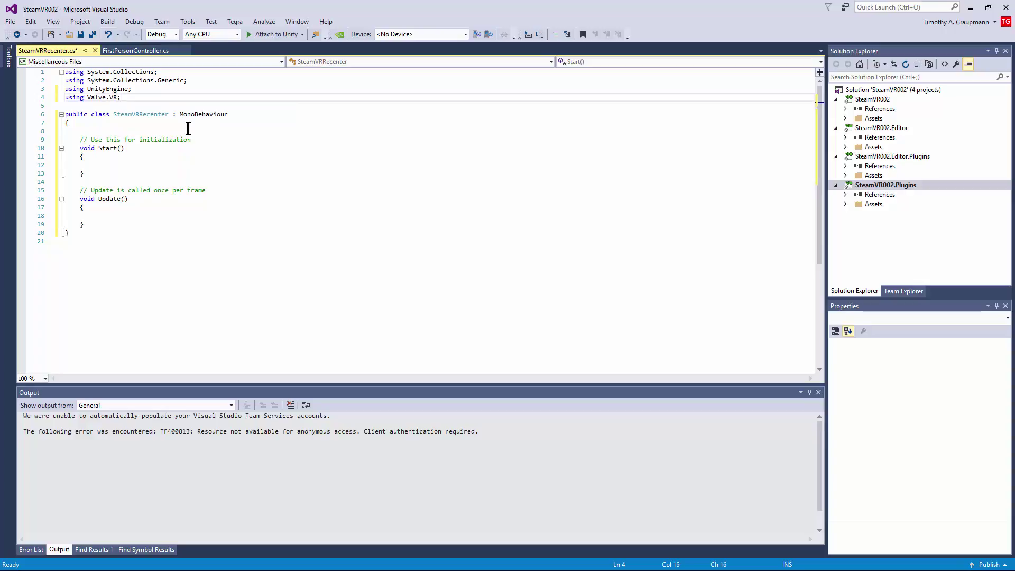
key("ctrl+s")
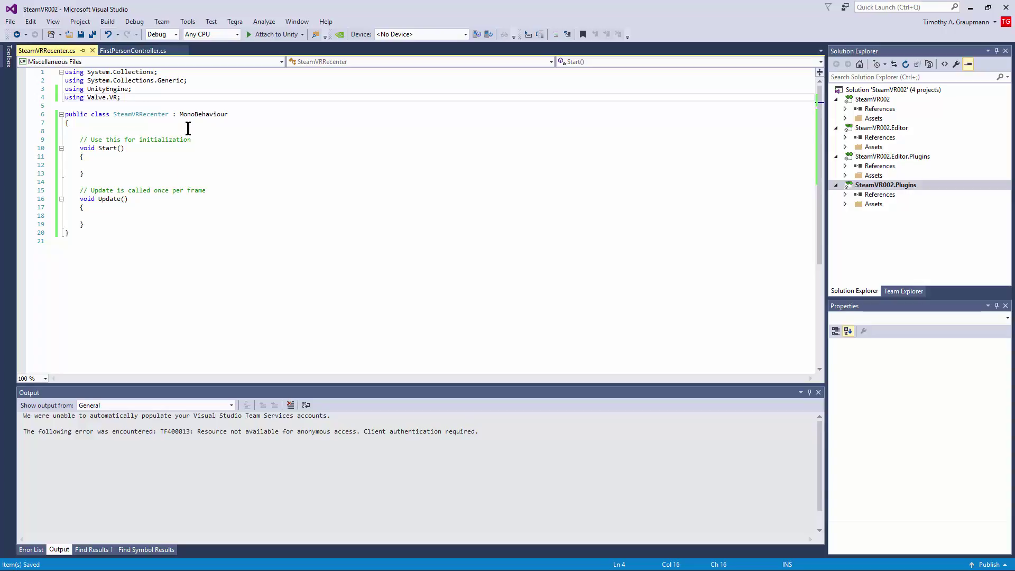
- Add DontDestroyOnLoad(gameObject); inside the Start method
key("alt+Tab")
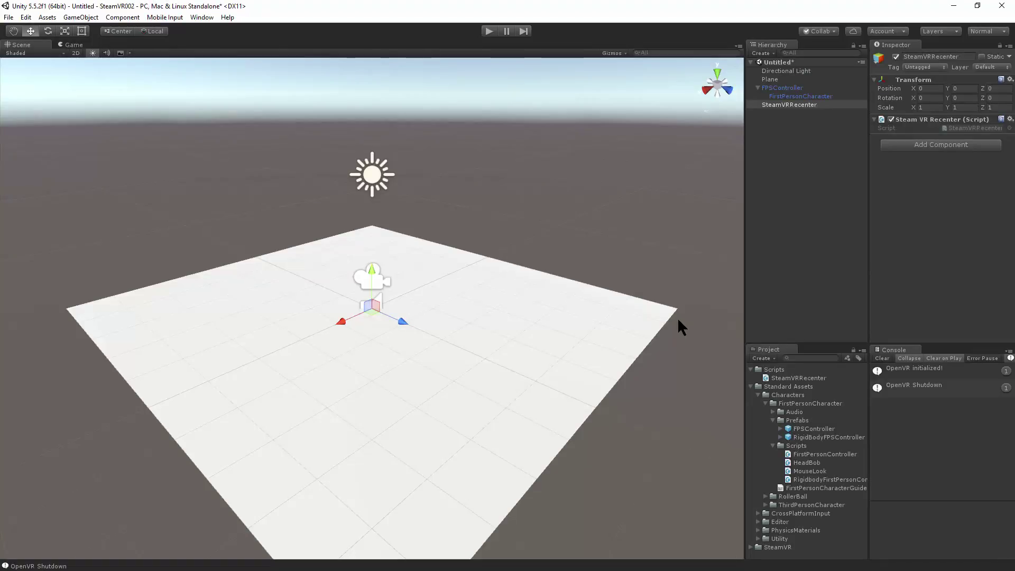
key("alt+Tab")
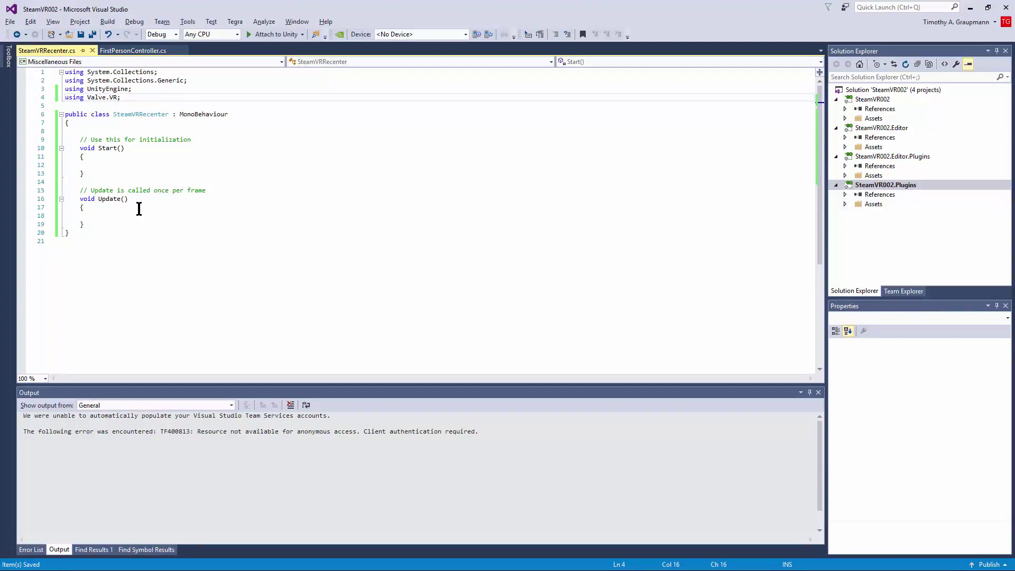
left_click(127, 164)
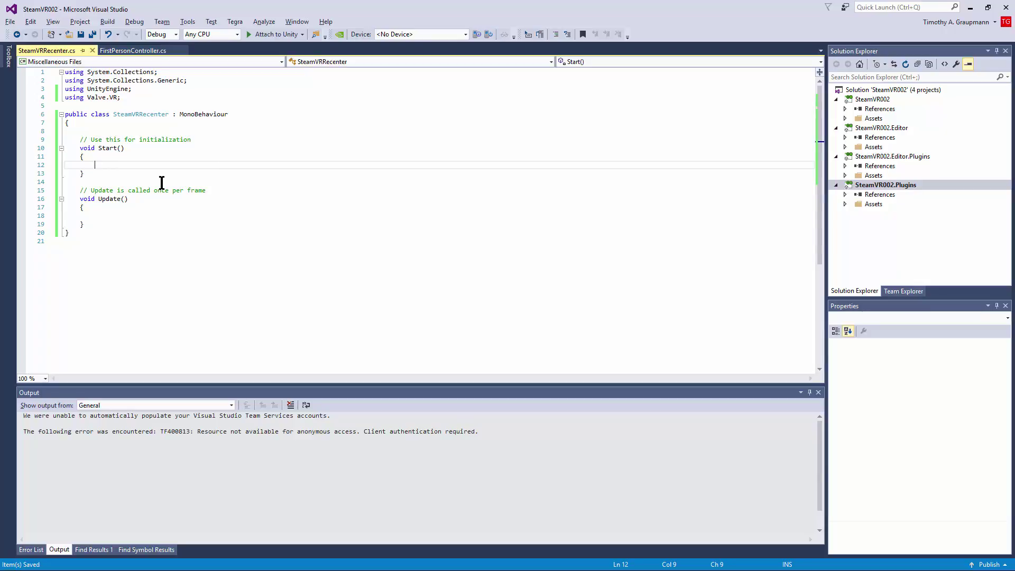
type("DontDestro")
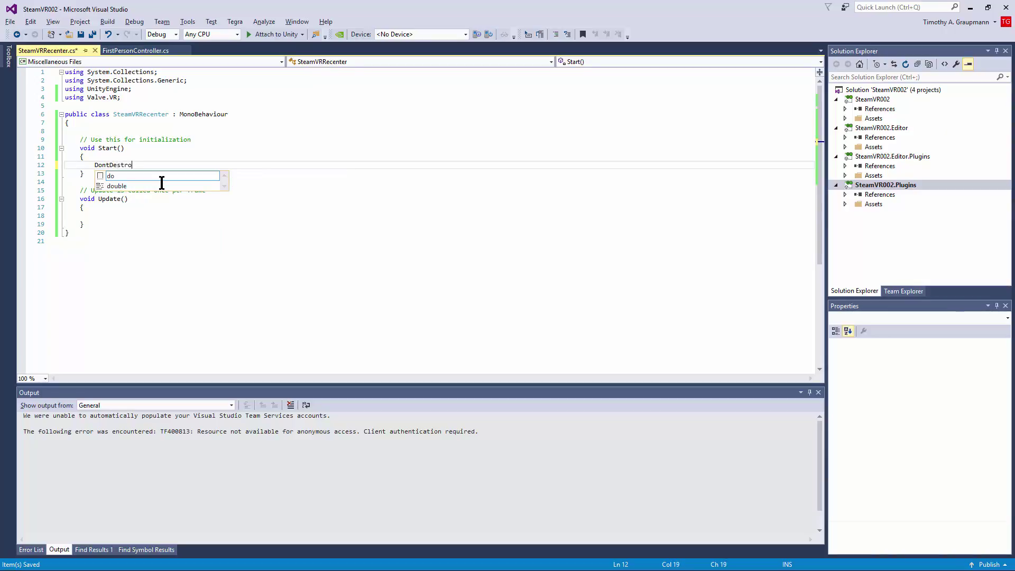
type("yOnLoad(game")
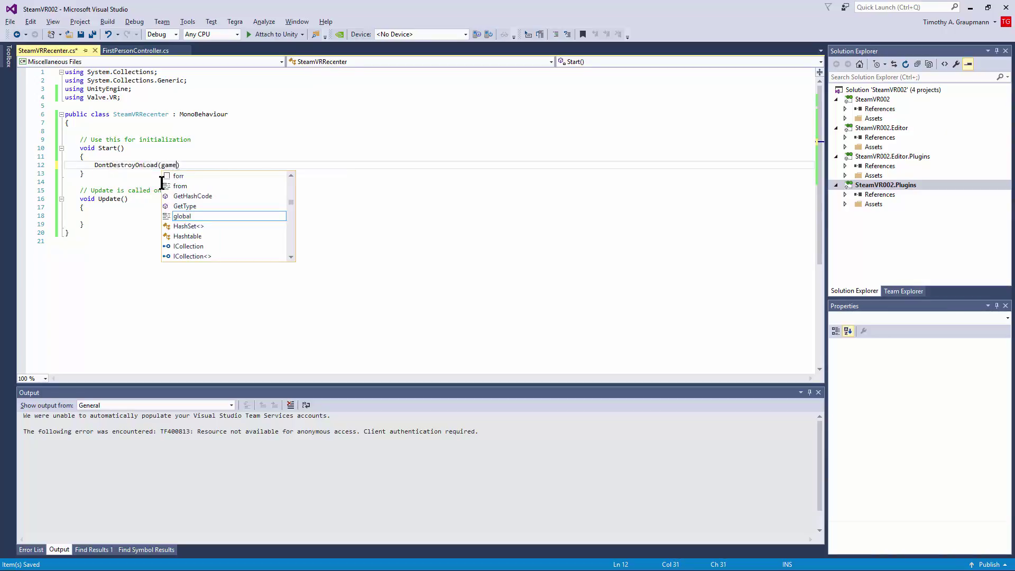
type("Object);")
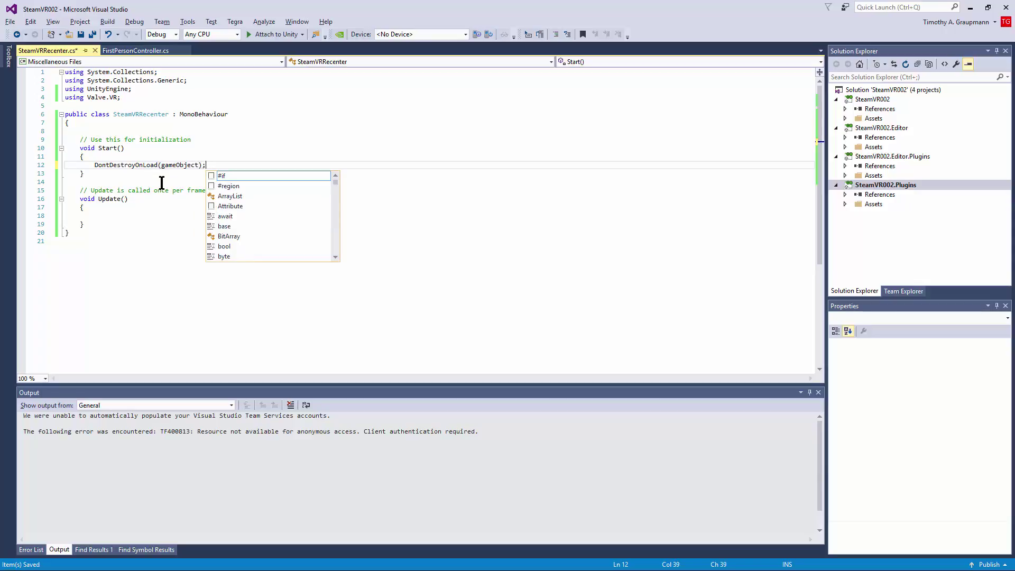
key("Escape")
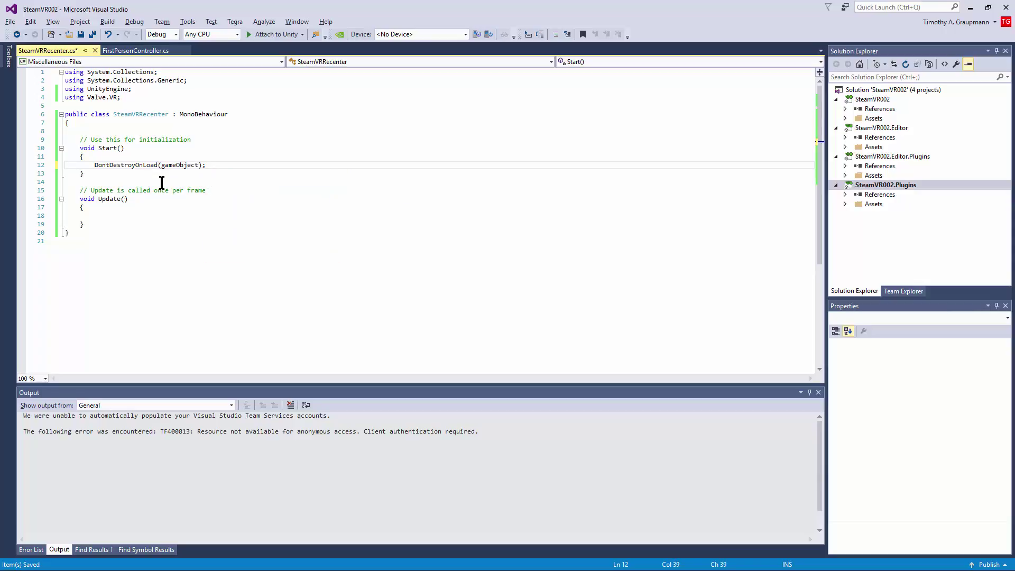
- Rename Update to FixedUpdate and delete its outdated per-frame comment
key("Down")
key("Down")
key("Down")
key("Down")
key("Left")
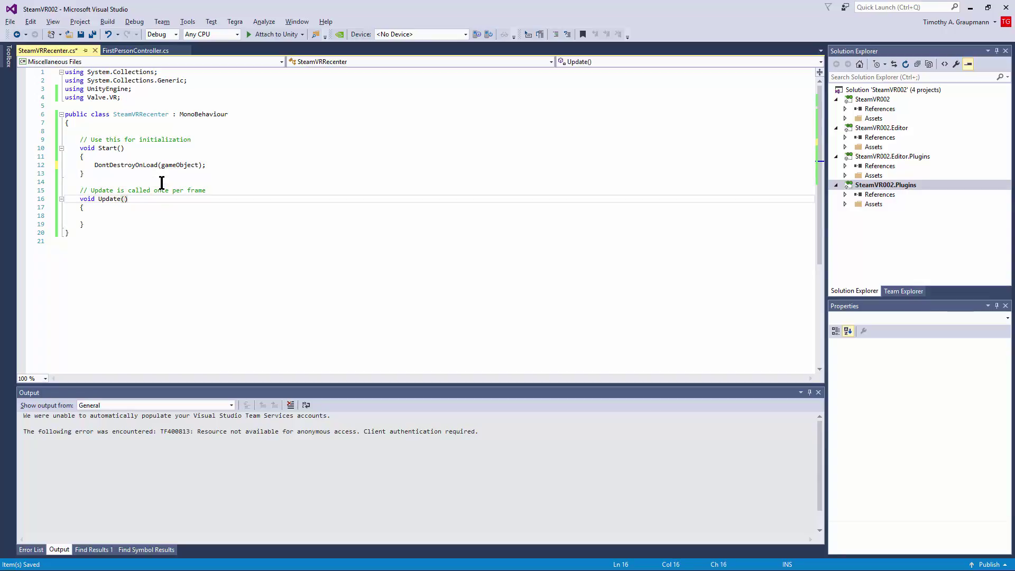
key("ctrl+Left")
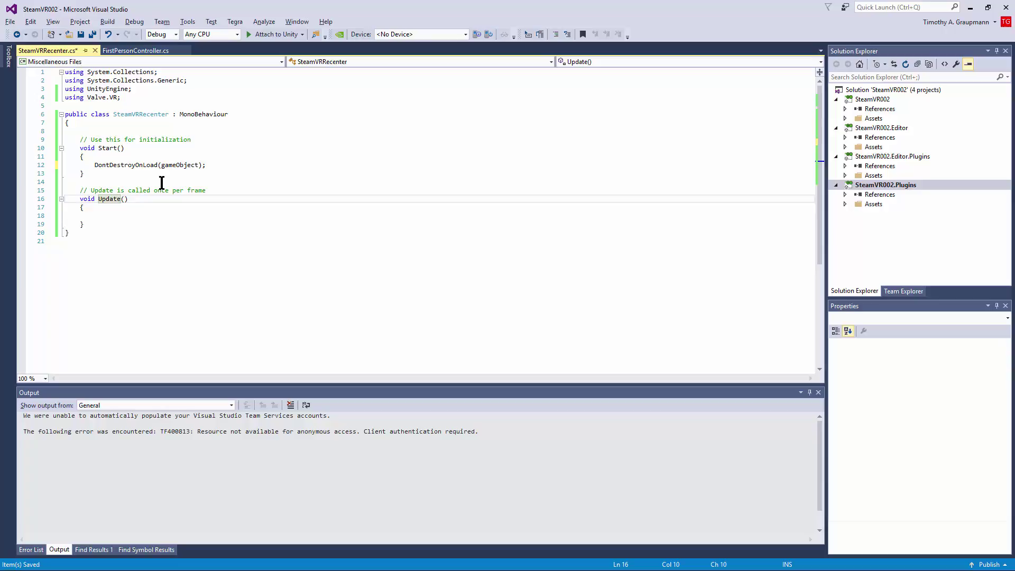
type("Fixed")
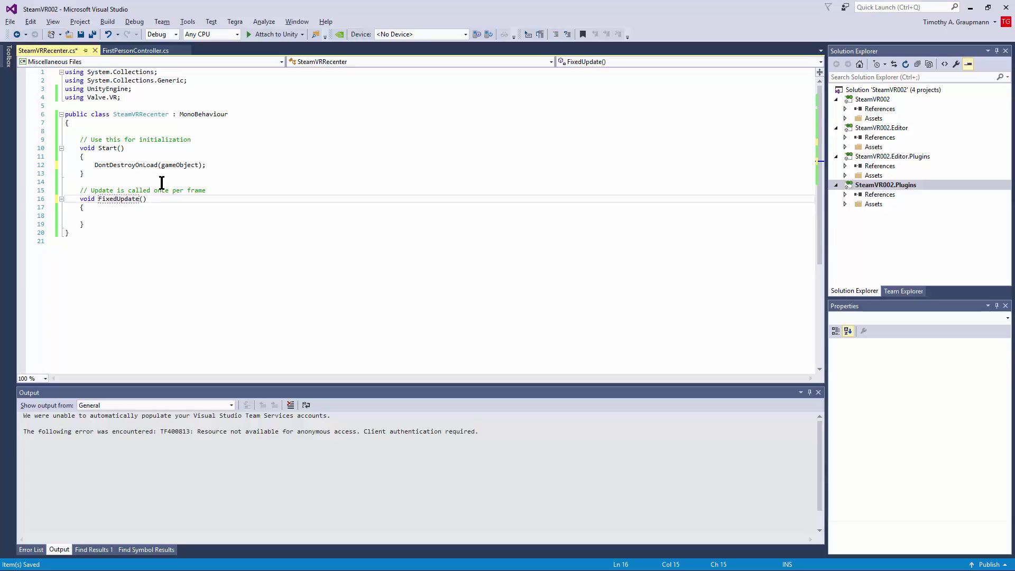
key("Up")
key("End")
key("shift+Home")
key("shift+Home")
key("Delete")
key("Delete")
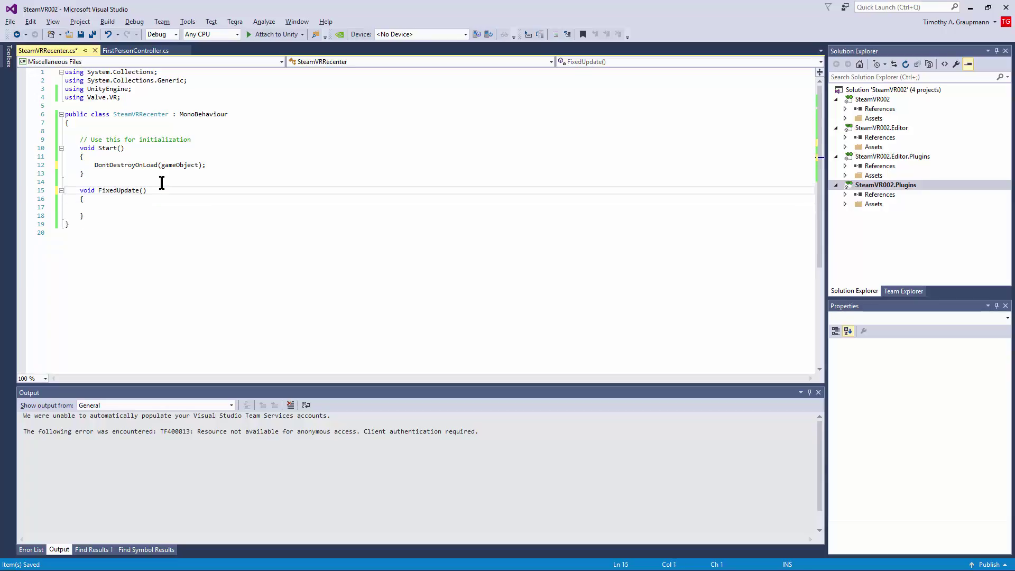
key("Down")
key("Return")
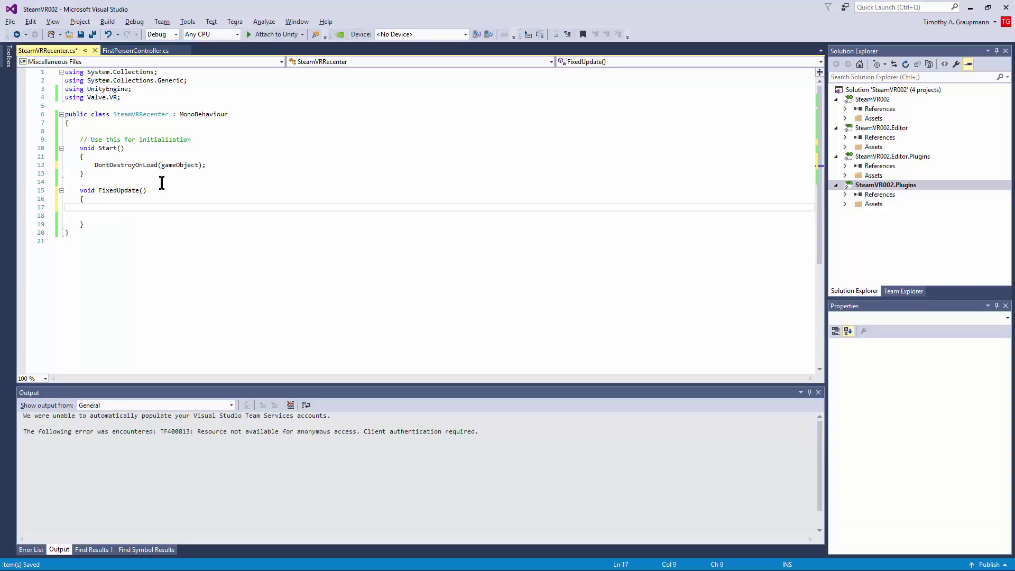
key("Delete")
- Add an if (Input.GetKeyUp(KeyCode.L)) block inside FixedUpdate
type("if (Input")
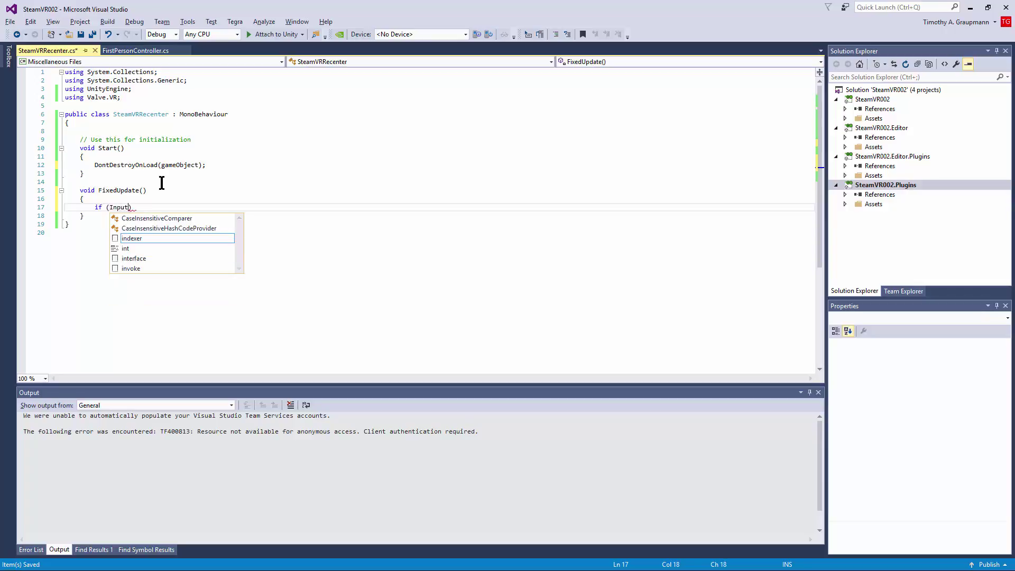
type(".GetKey")
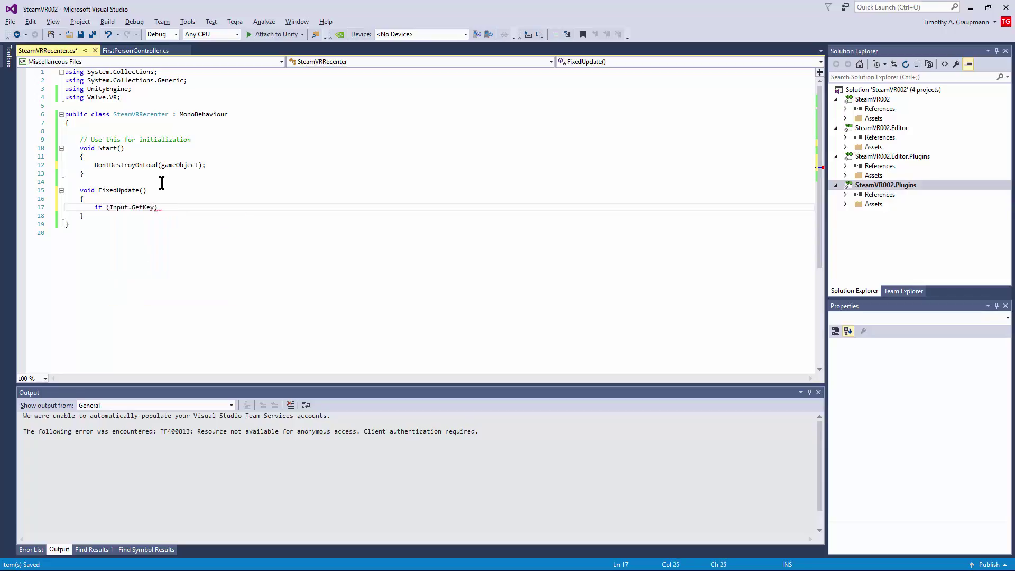
type("Up(KeyCode.L")
key("Return")
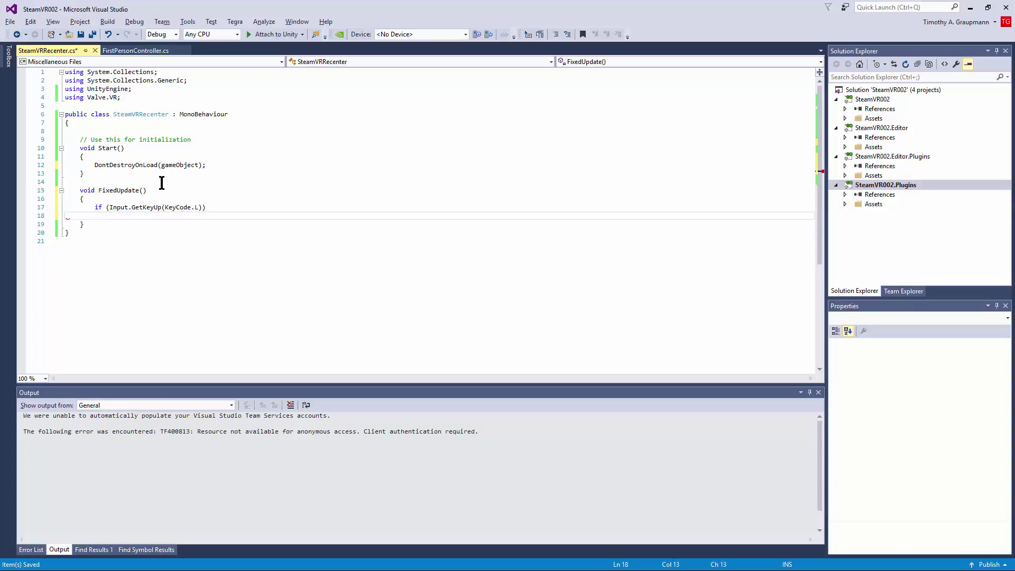
type("{")
key("Return")
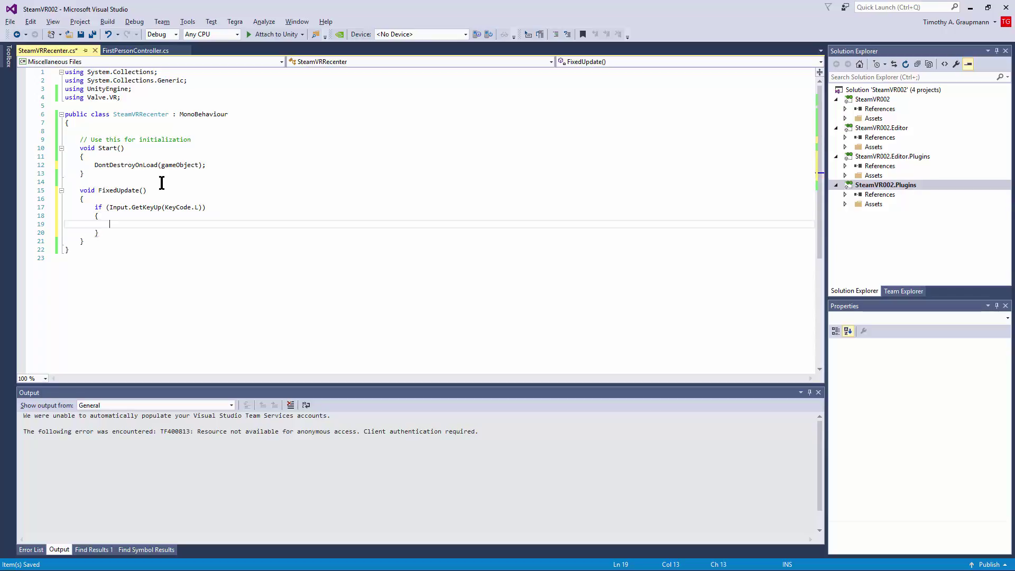
- In that block, null-check OpenVR.System, call ResetSeatedZeroPose(), and save the script
type("var system = Open")
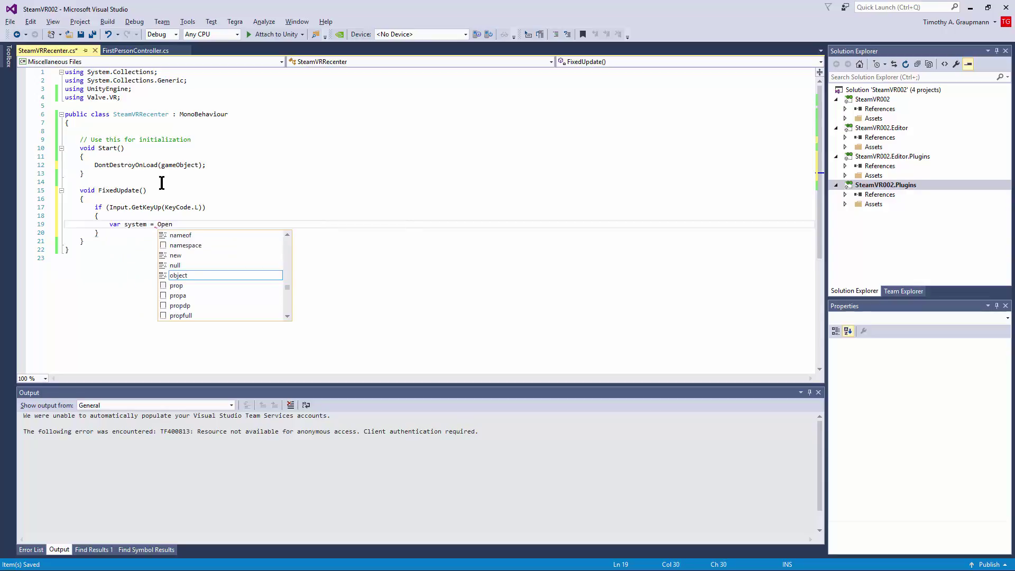
type("VR.System;")
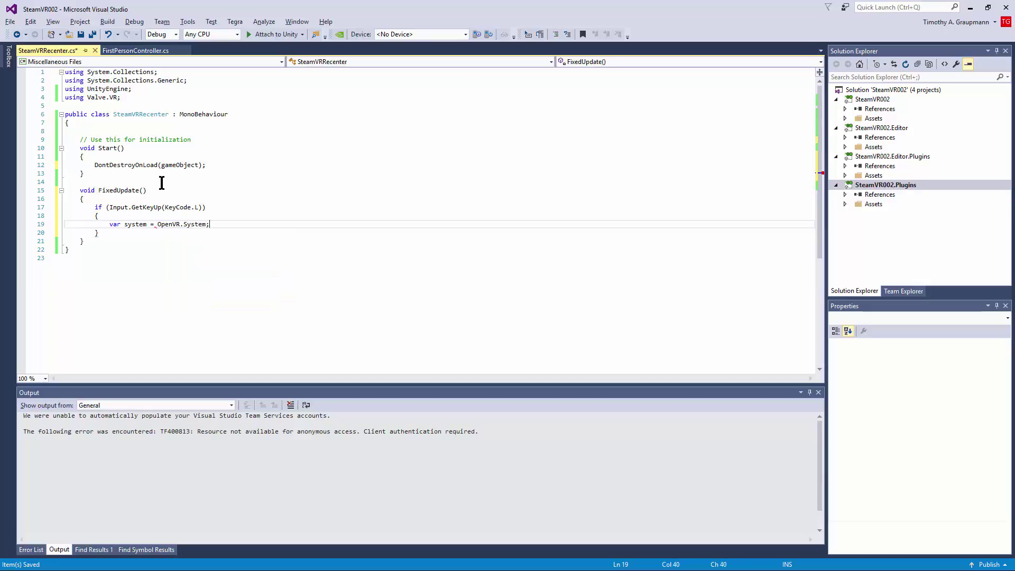
key("Return")
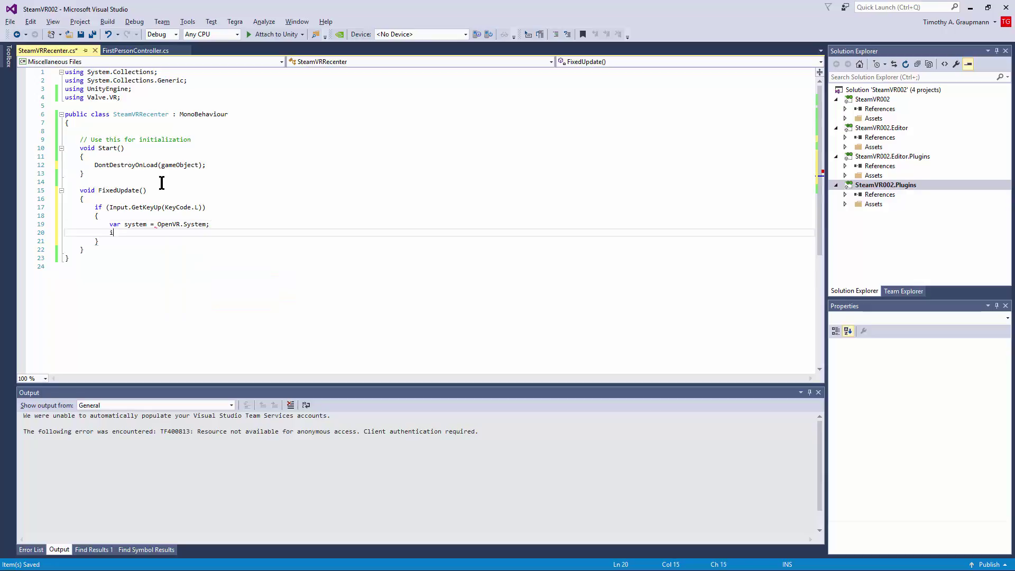
type("if (null != sys")
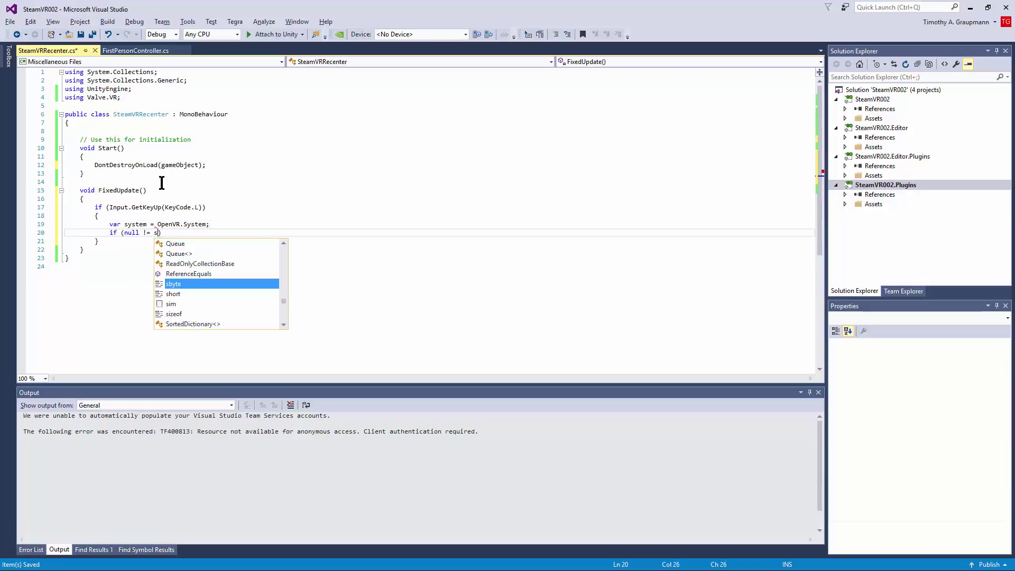
type("tem)")
key("Return")
type("{")
key("Return")
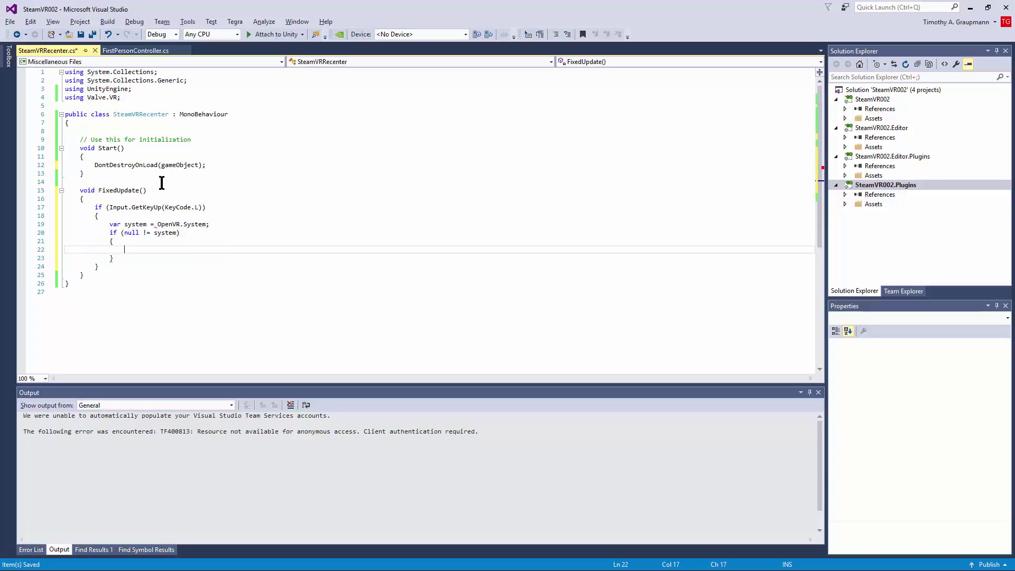
type("system.ResetSeatedZeroPose(")
type(";")
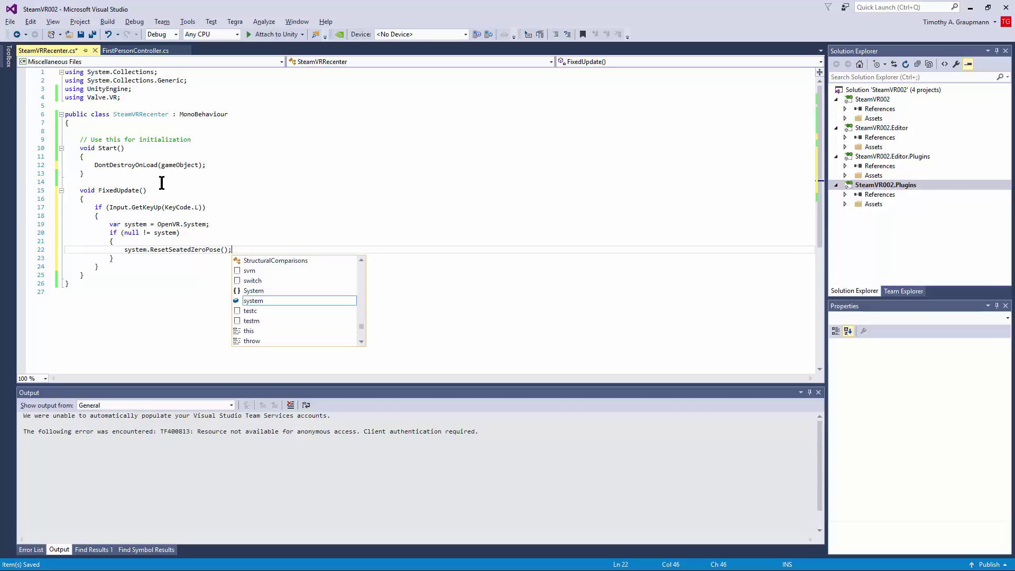
key("Home")
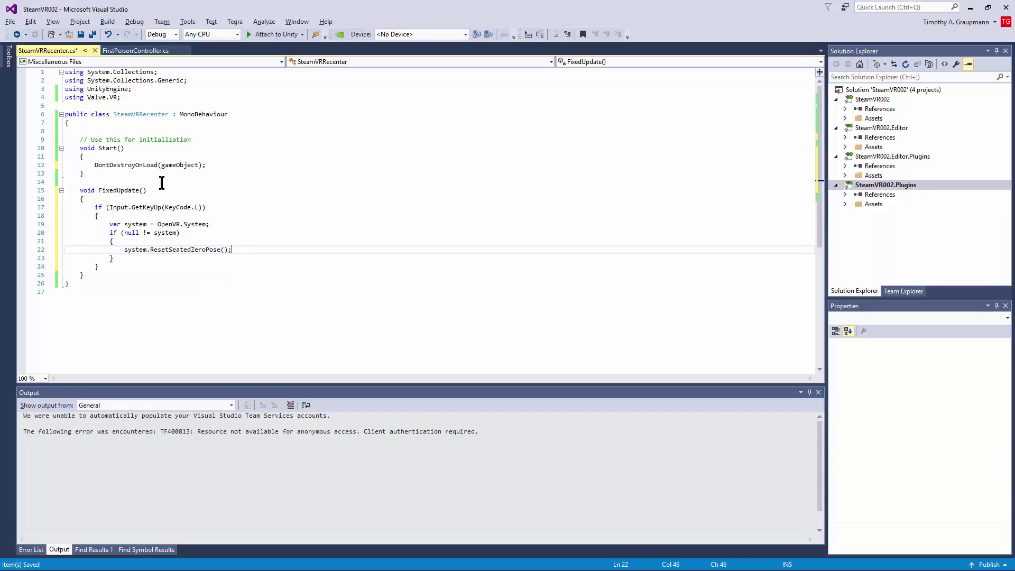
key("ctrl+End")
key("ctrl+s")
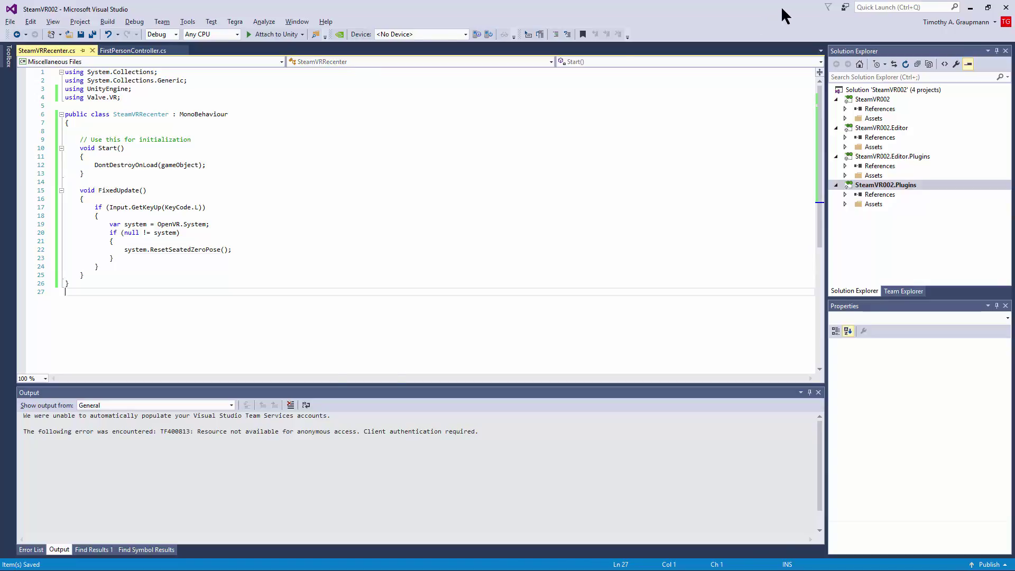
- Add a cube to the scene and set its Position Y to 0.5
key("alt+Tab")
left_click(81, 17)
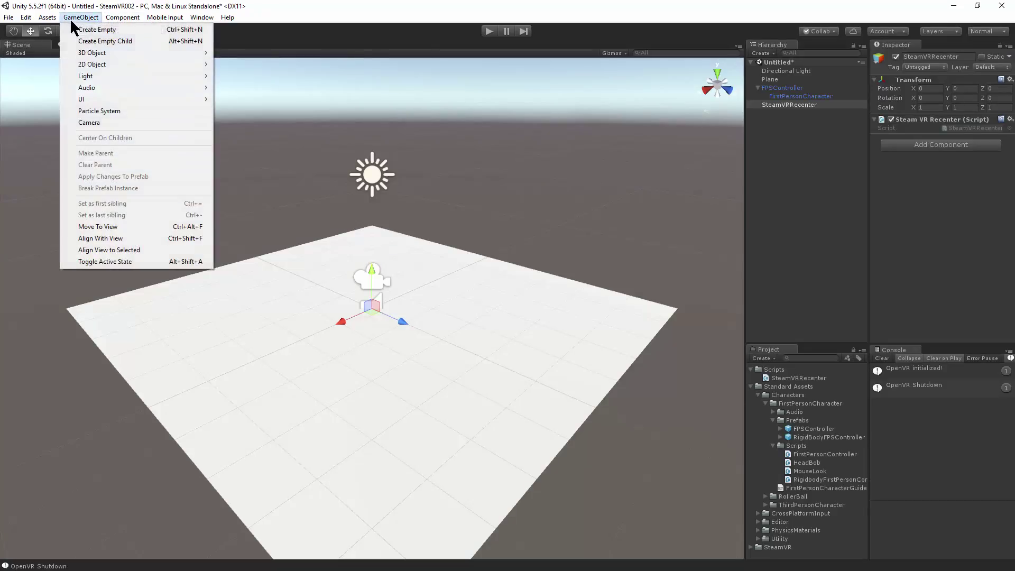
mouse_move(88, 52)
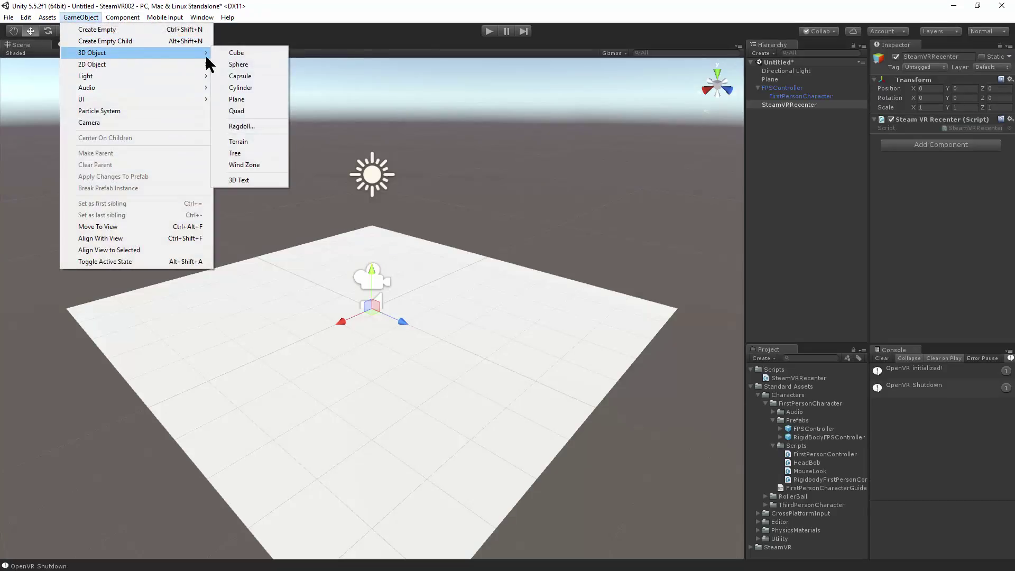
left_click(243, 53)
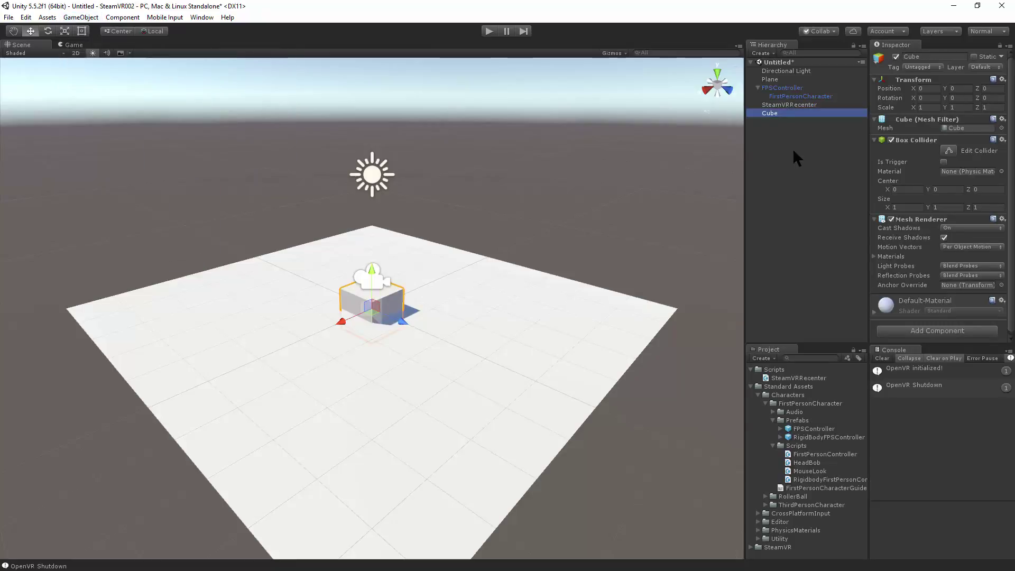
left_click(968, 89)
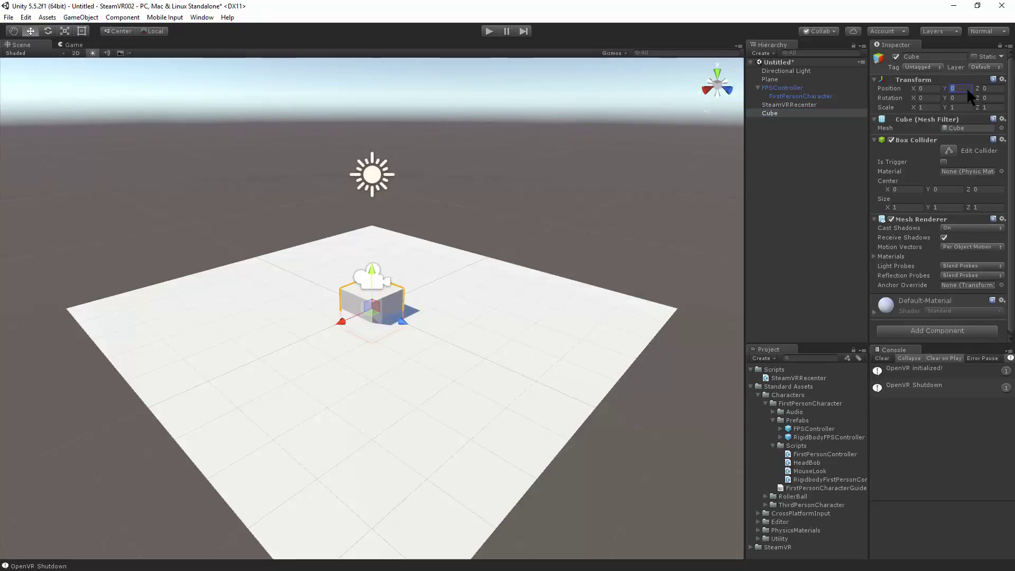
type("0.5")
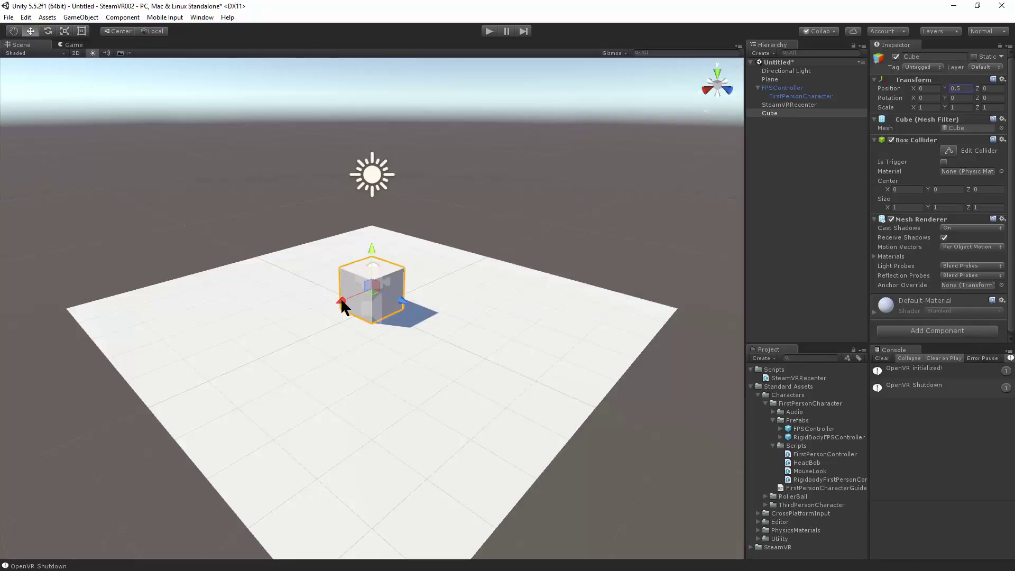
- Move the cube aside, place a duplicate Cube (1) opposite it, and start Play mode
left_click_drag(342, 306, 412, 240)
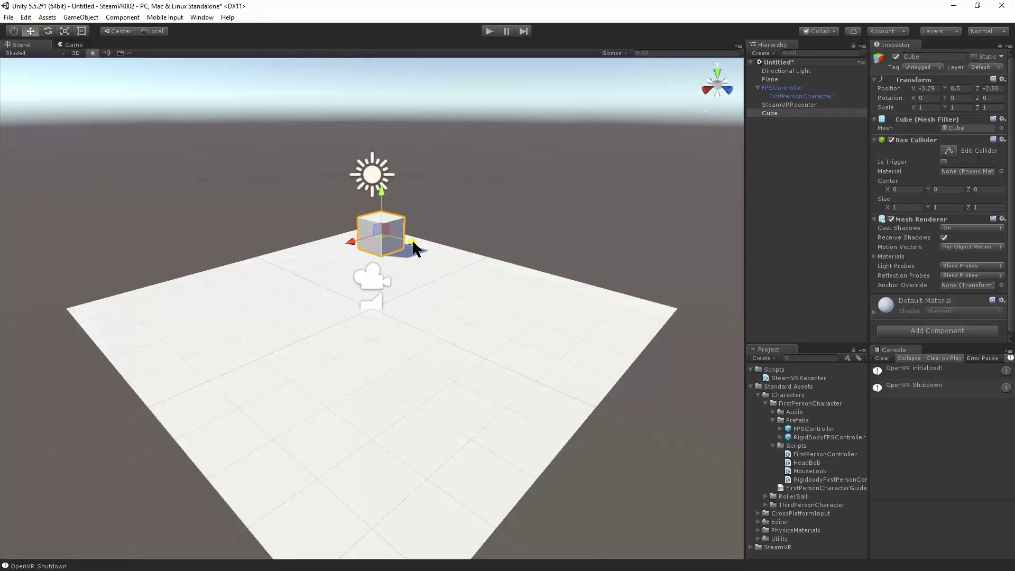
key("ctrl+d")
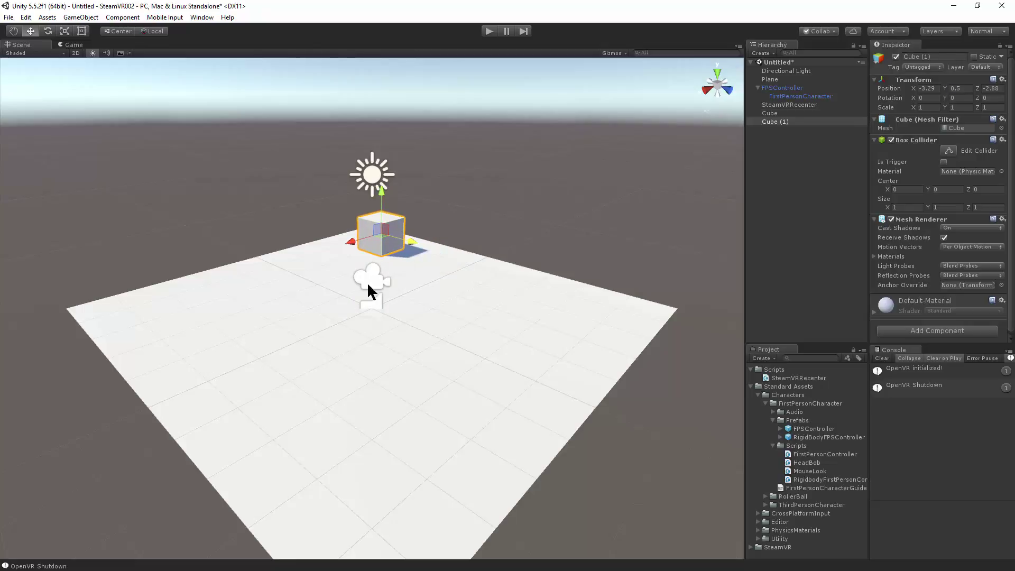
left_click_drag(414, 250, 529, 300)
left_click_drag(413, 416, 538, 388, "alt")
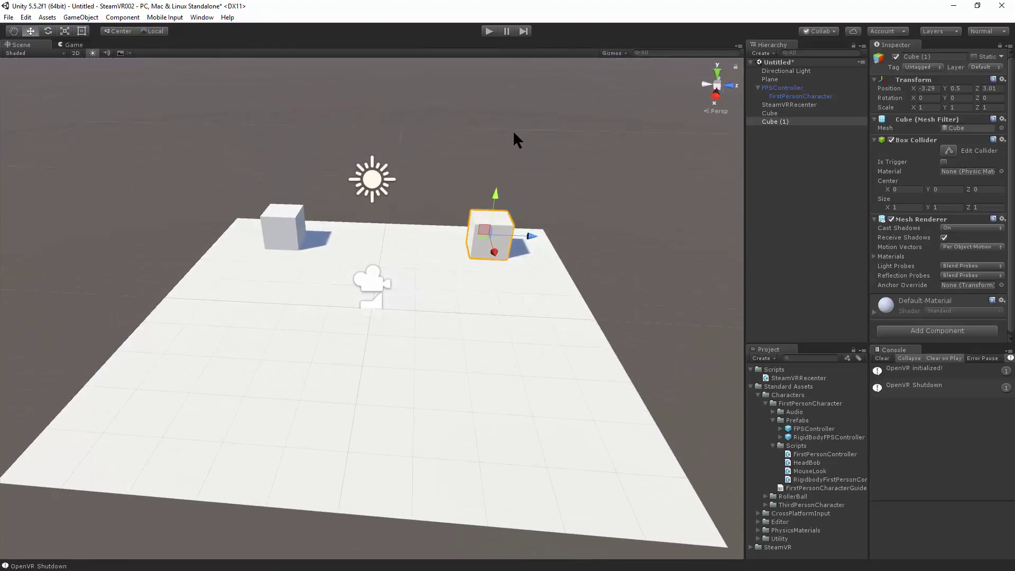
left_click(488, 31)
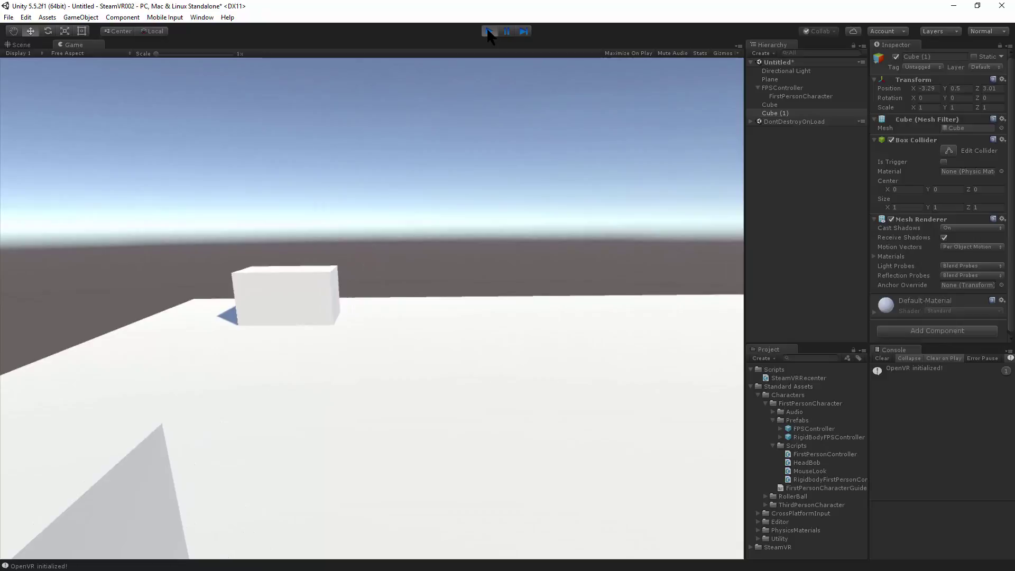
- Stop Play mode to return to the Scene view
left_click(489, 32)
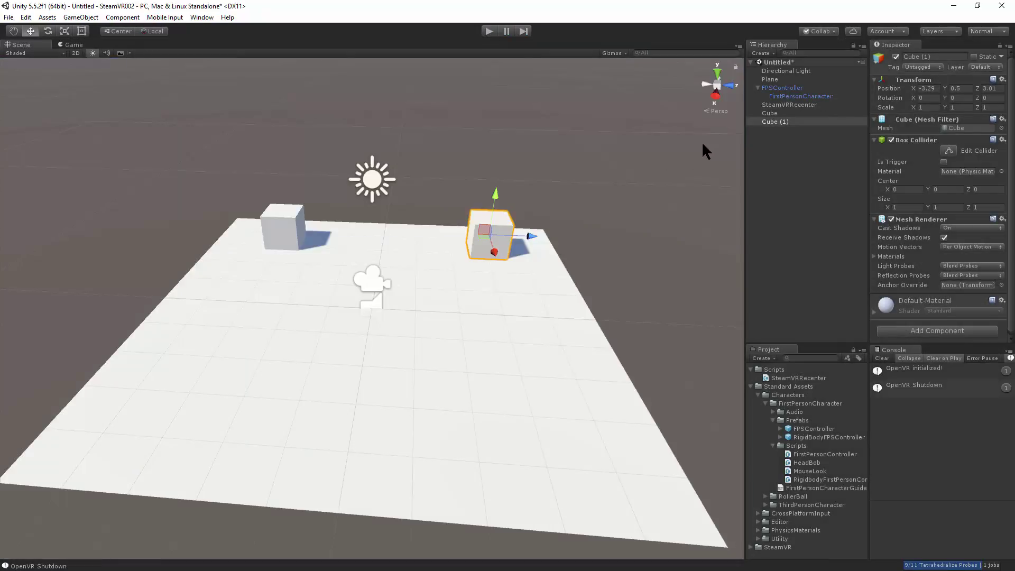
- Set the Plane's Transform Scale to 10, 10, 10
left_click(781, 78)
left_click(936, 107)
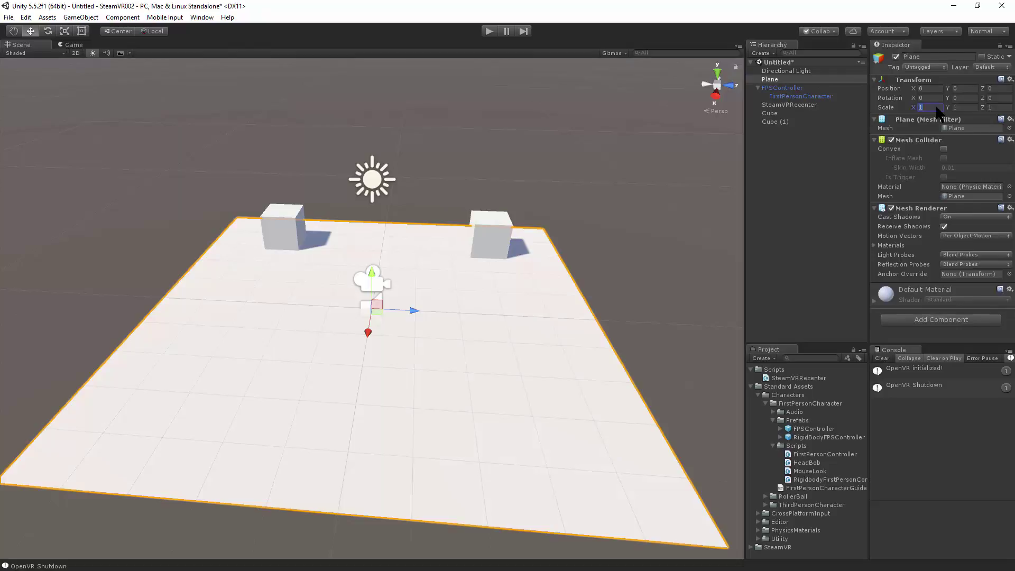
type("10")
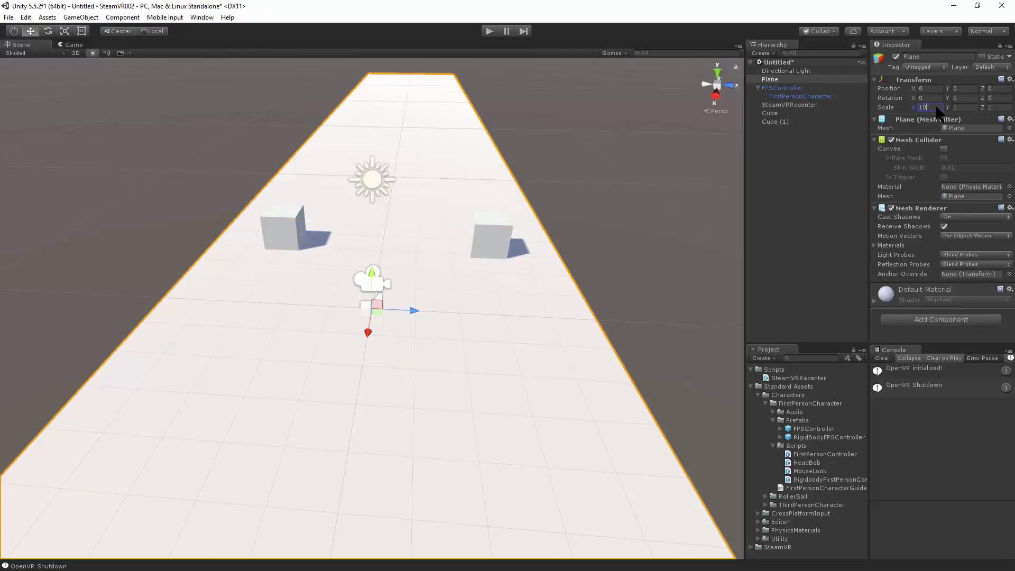
key("Tab")
type("10")
key("Tab")
type("10")
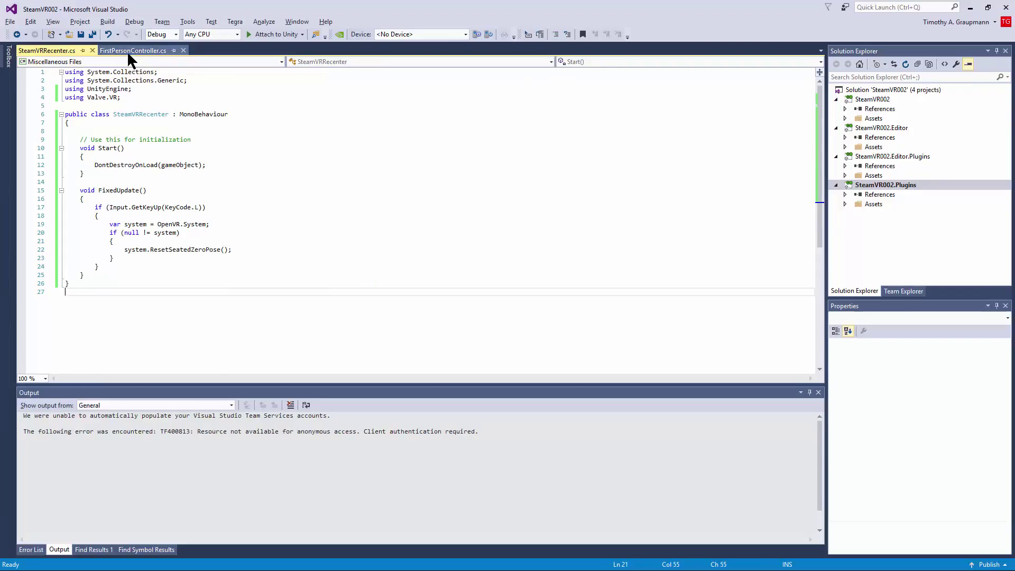
- Open FirstPersonController.cs and search it for 'forward'
left_click(127, 51)
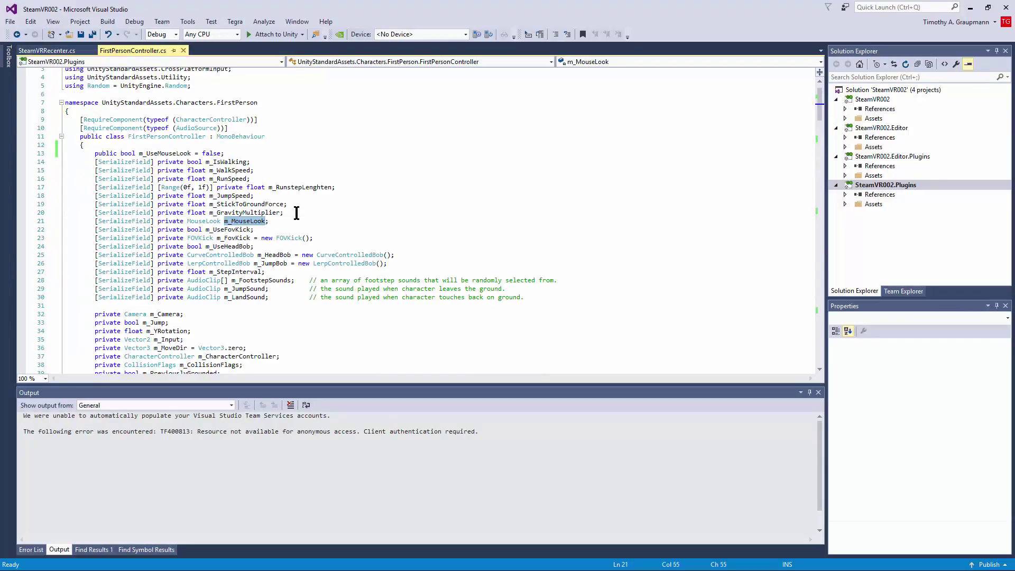
left_click(298, 212)
key("ctrl+f")
type("W")
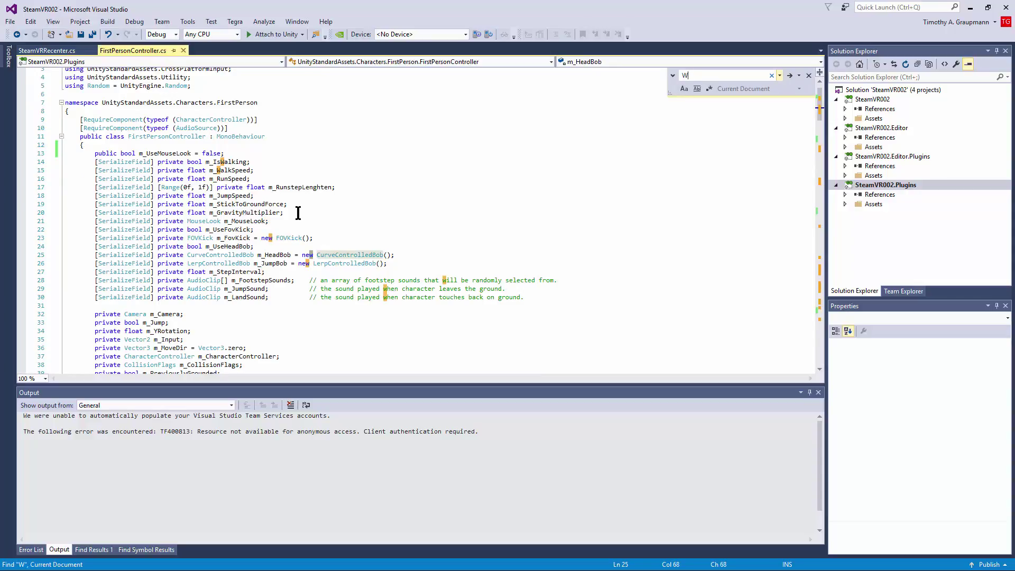
key("BackSpace")
type("forward")
left_click(277, 237)
scroll(259, 265, "down", 1)
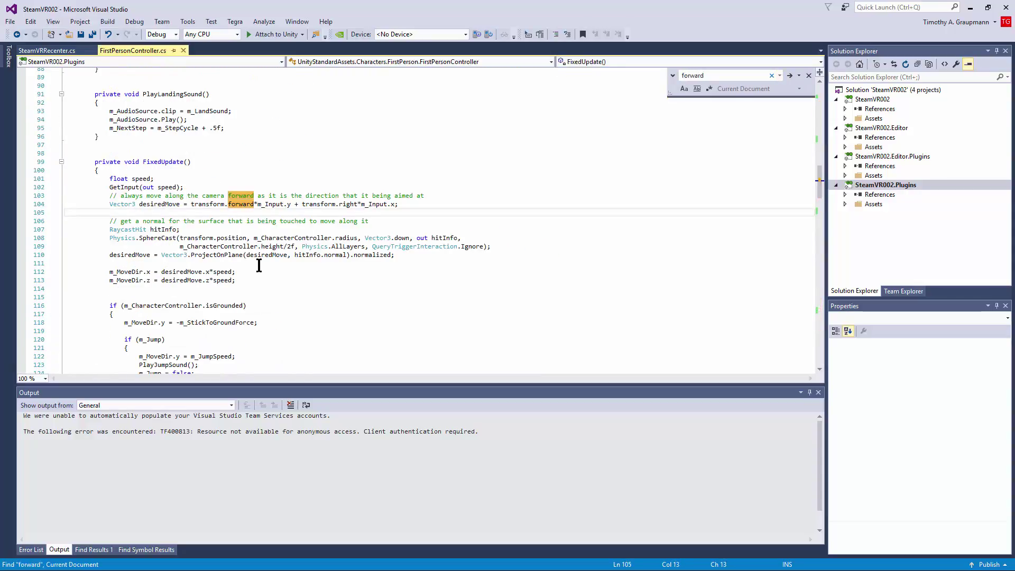
- Prefix transform.forward, transform.right and transform.position with Camera.main., then save
left_click(198, 204)
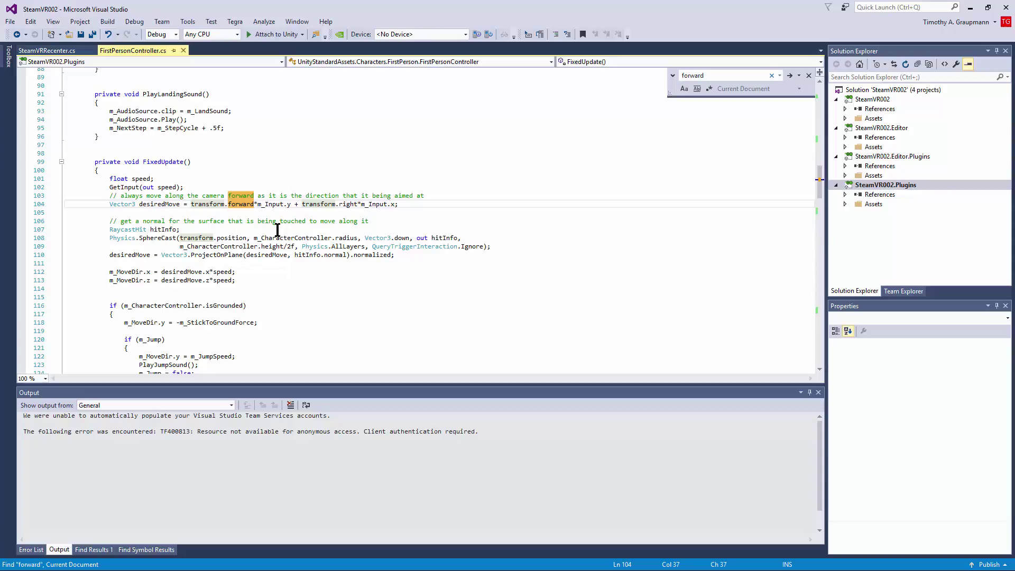
type("Camera.main")
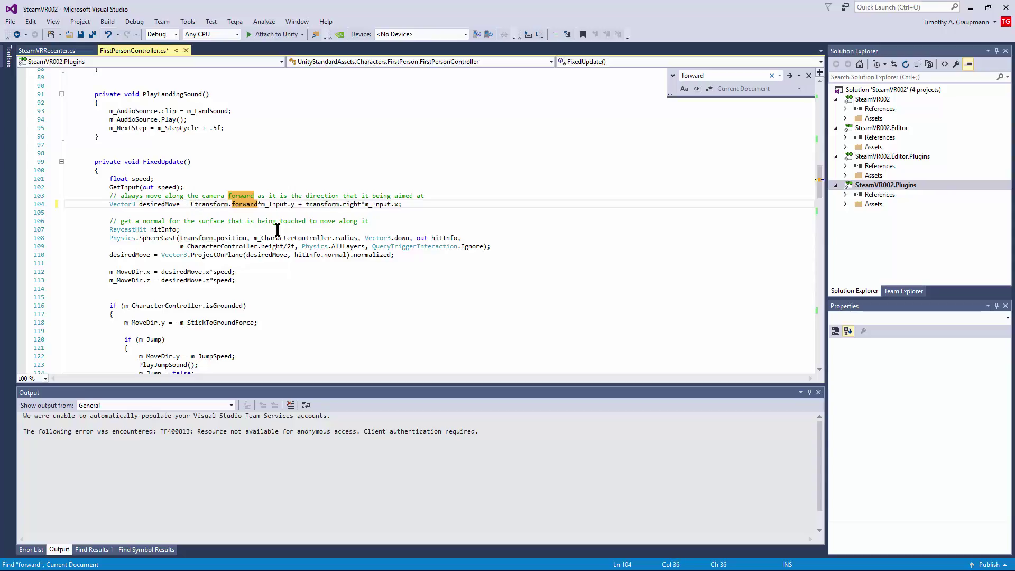
type(".")
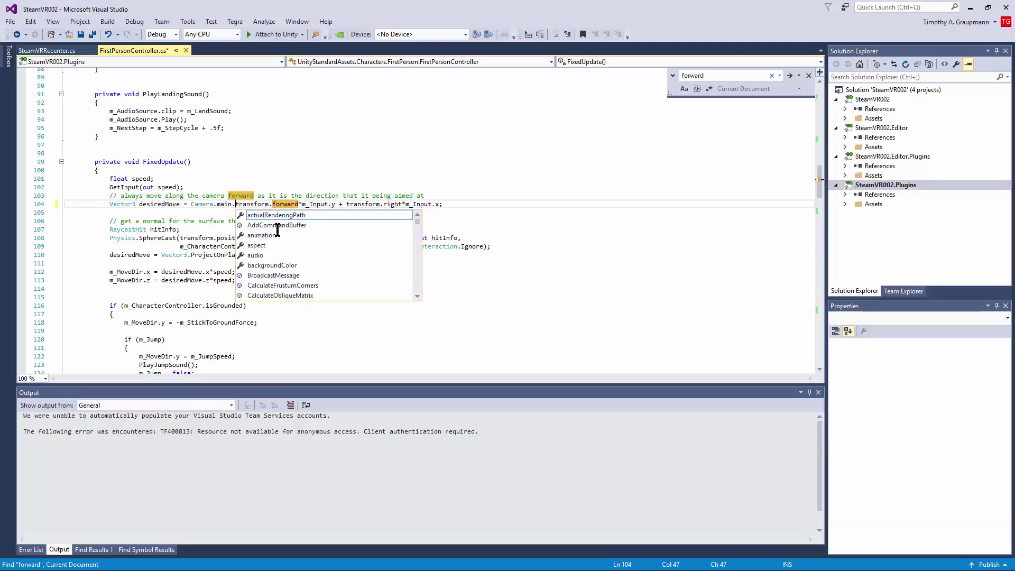
key("Escape")
key("ctrl+shift+Left")
key("ctrl+shift+Left")
key("ctrl+shift+Left")
key("ctrl+shift+Left")
key("ctrl+c")
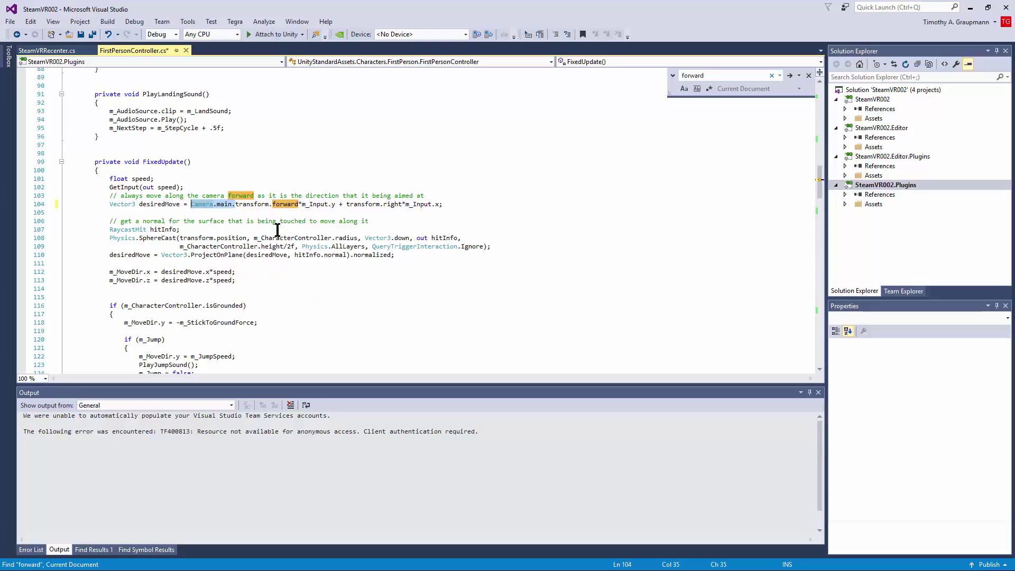
key("ctrl+Right")
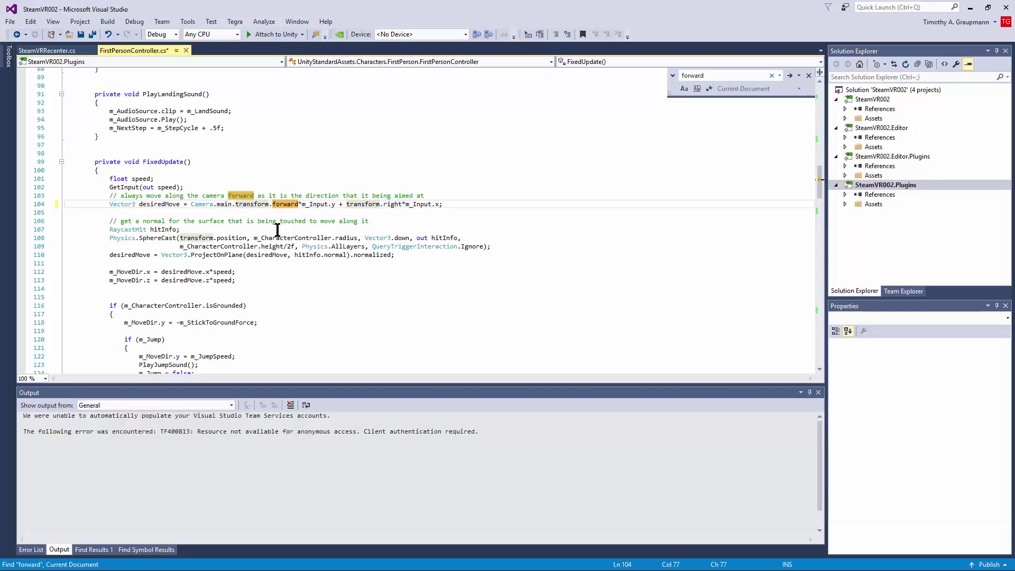
key("ctrl+v")
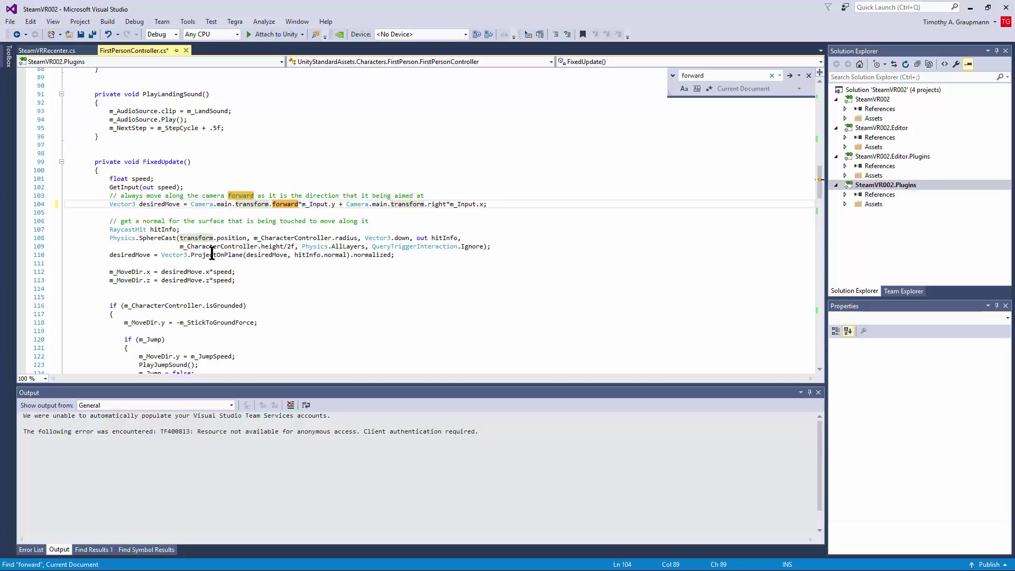
left_click(197, 237)
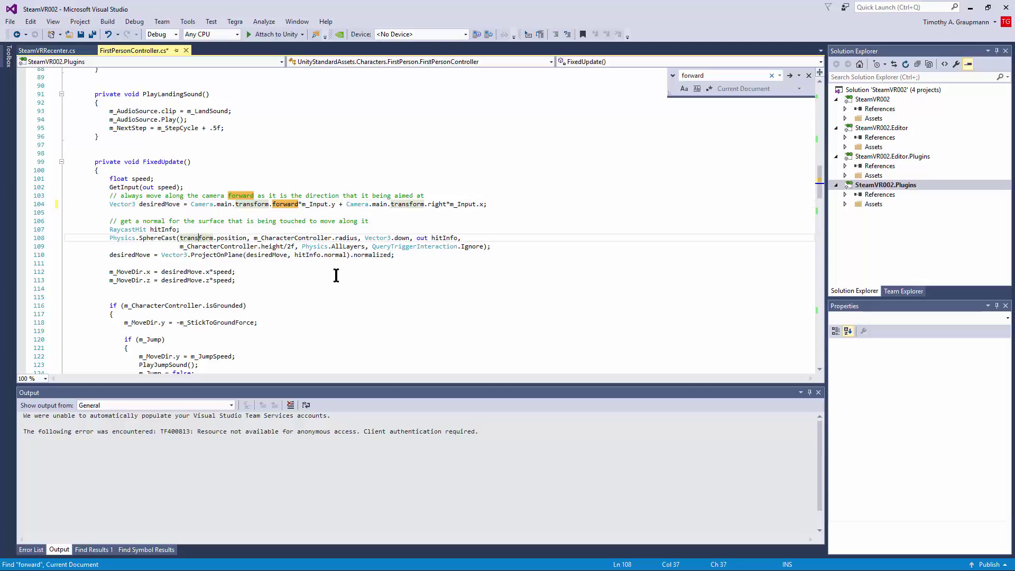
key("ctrl+v")
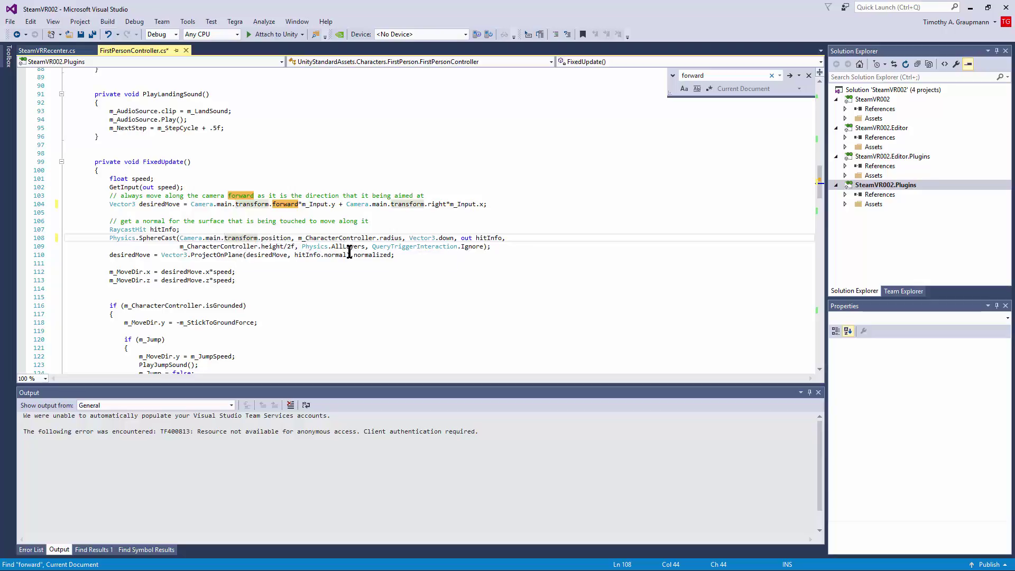
key("F3")
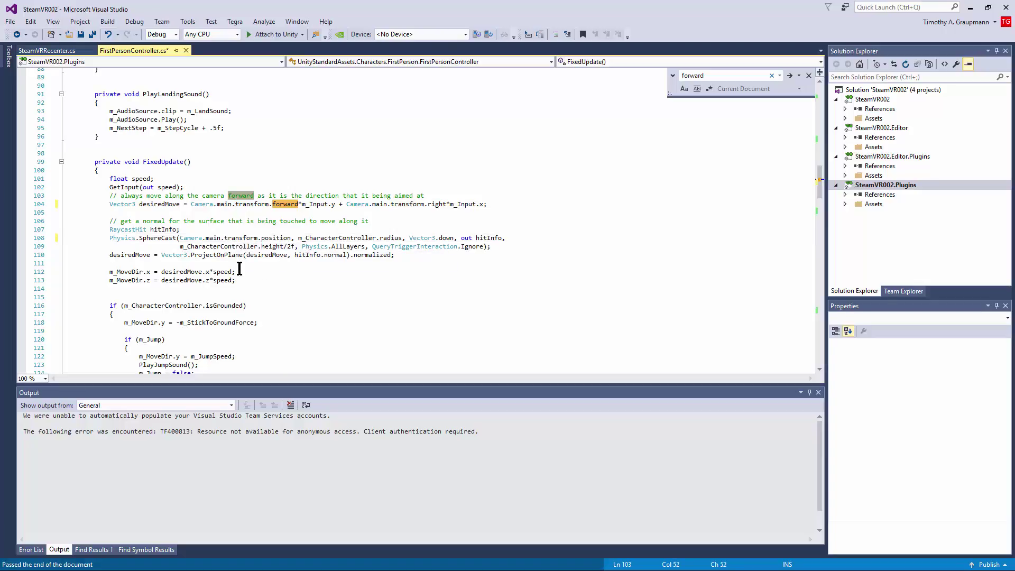
key("ctrl+s")
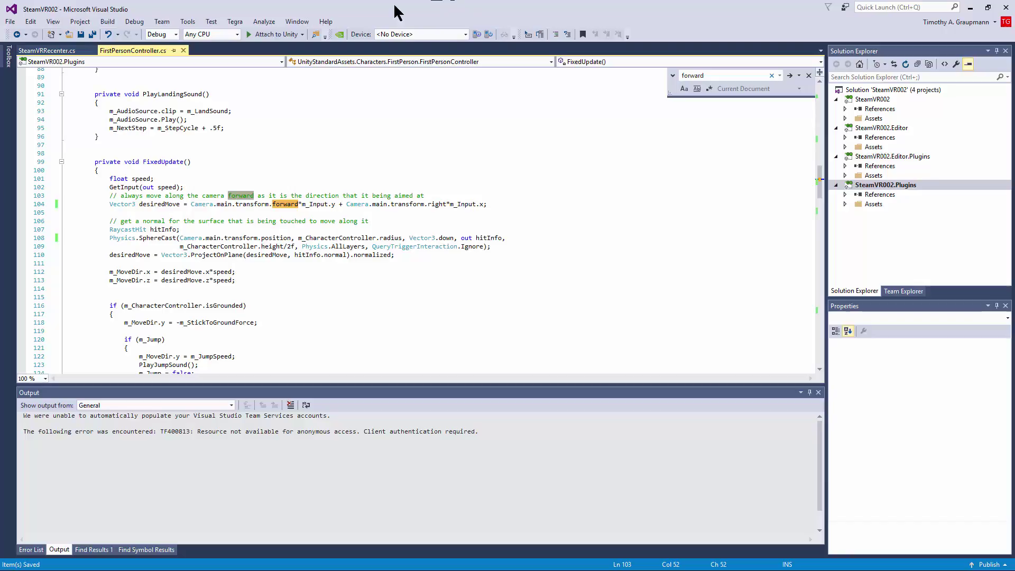
- Return to Unity and start Play mode to test camera-direction walking
key("alt+Tab")
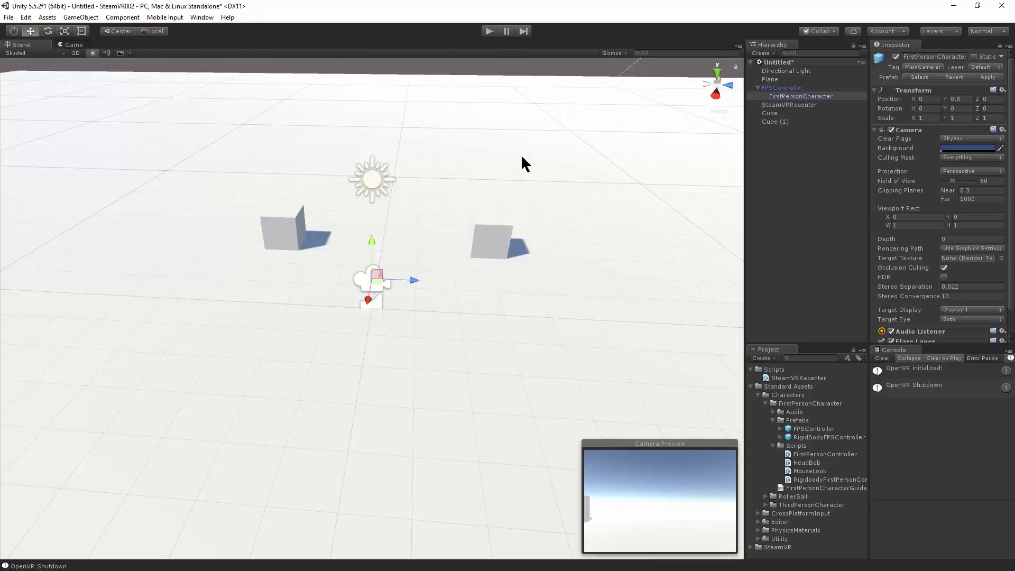
left_click(489, 31)
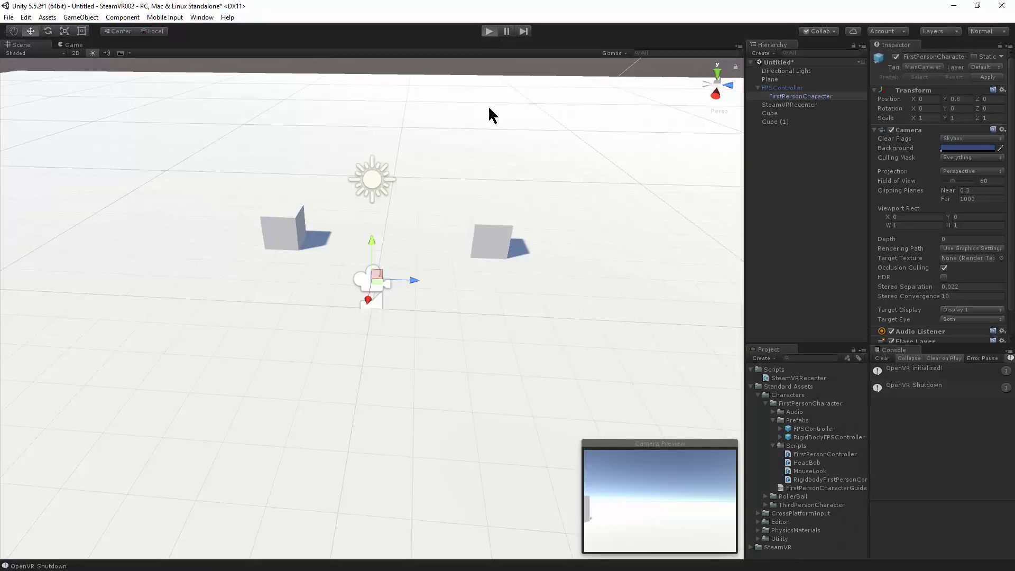